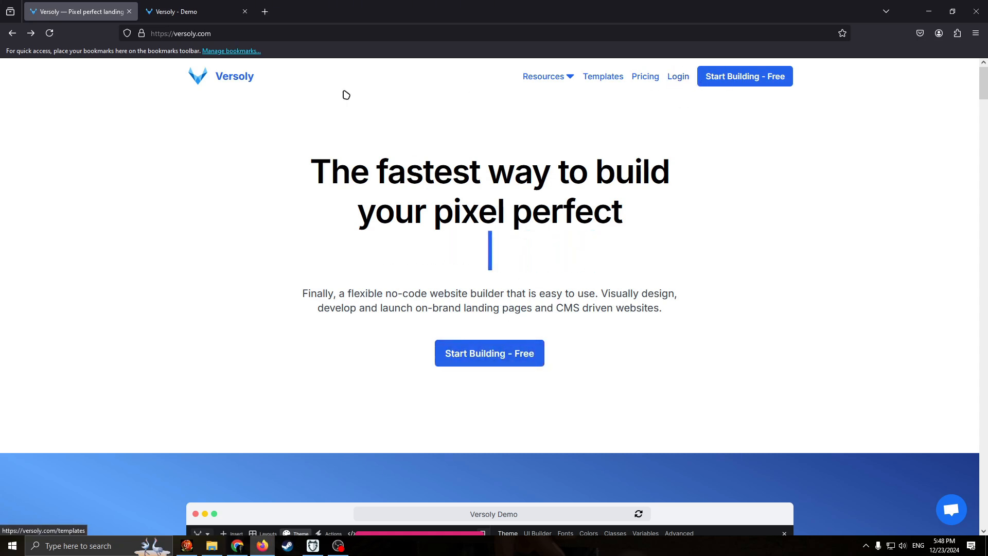
# Complete the onboarding profile with Early stage founder, Designer and Customer support, 6-25 people, and Build a brand new project.
pyautogui.click(180, 12)
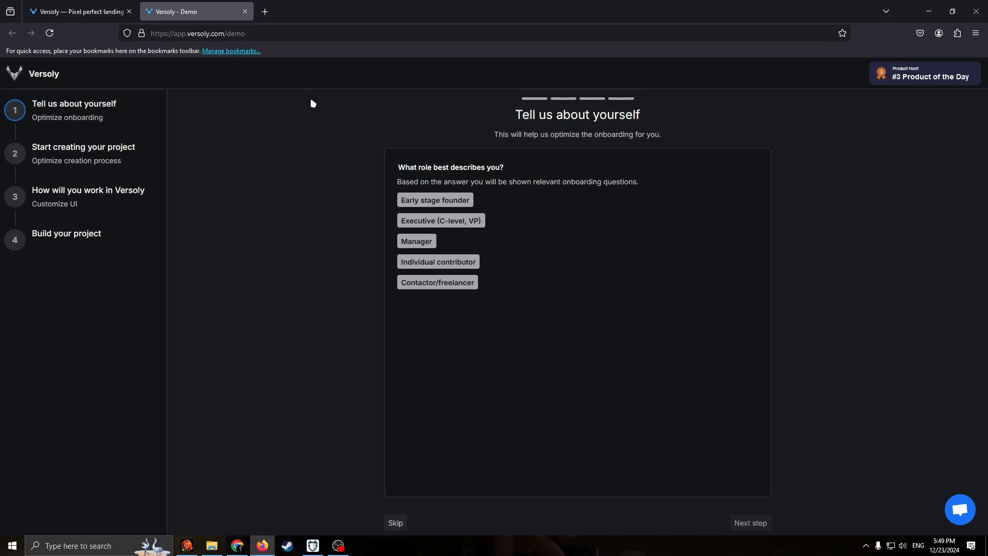
pyautogui.click(434, 201)
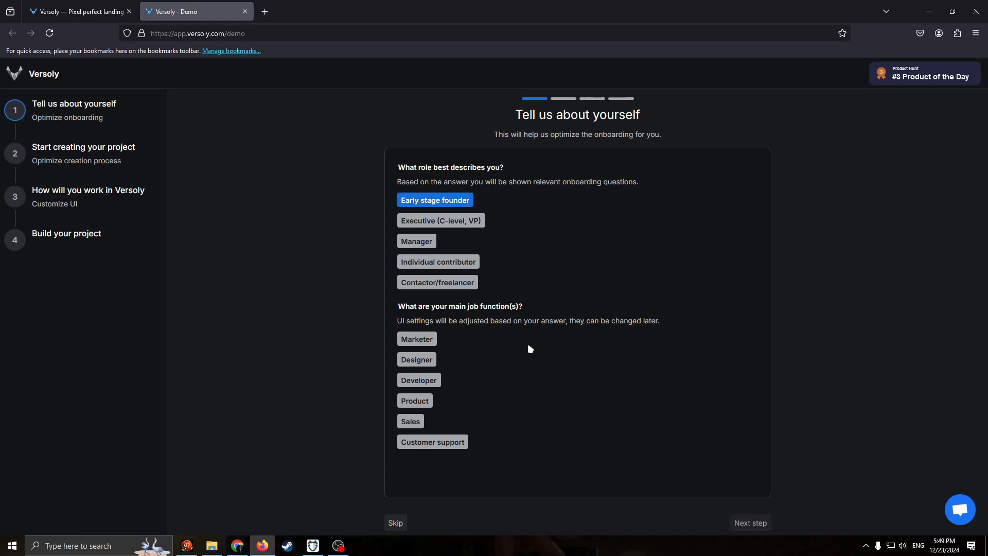
pyautogui.click(431, 363)
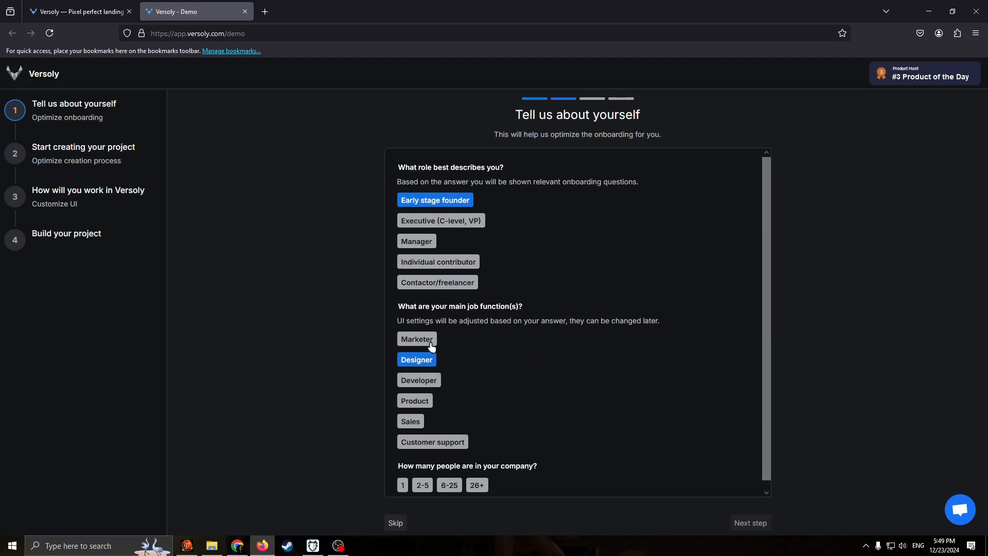
pyautogui.click(426, 442)
pyautogui.scroll(-1, 545, 401)
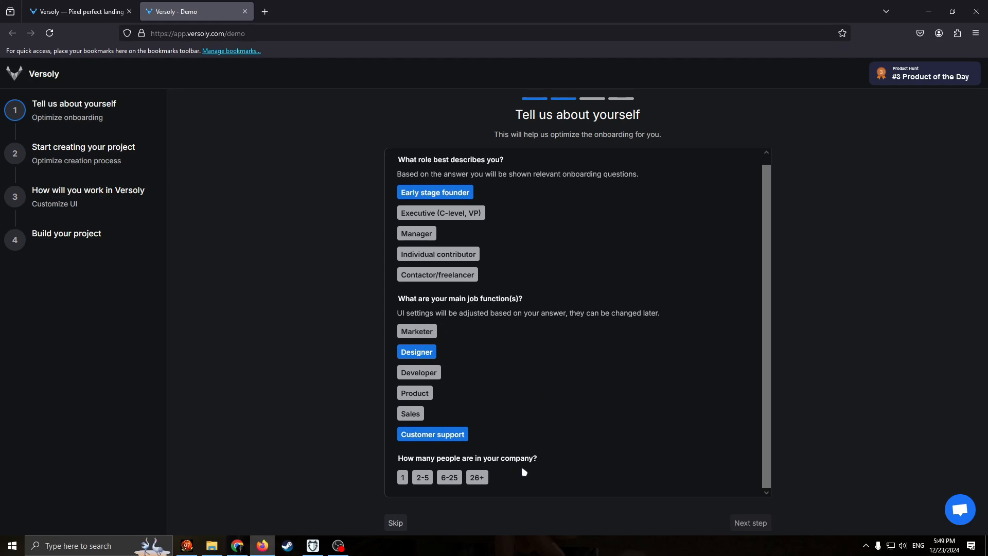
pyautogui.click(449, 478)
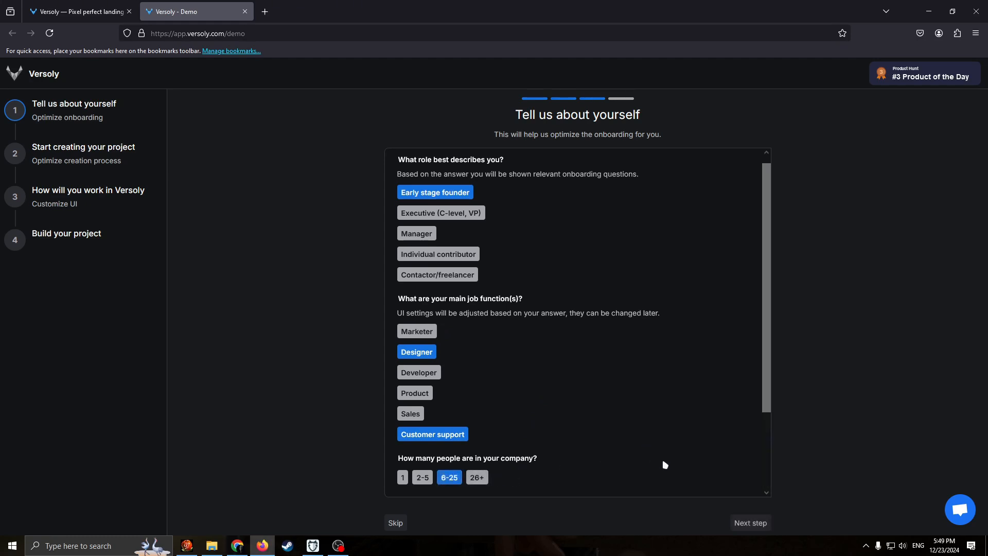
pyautogui.scroll(-3, 701, 479)
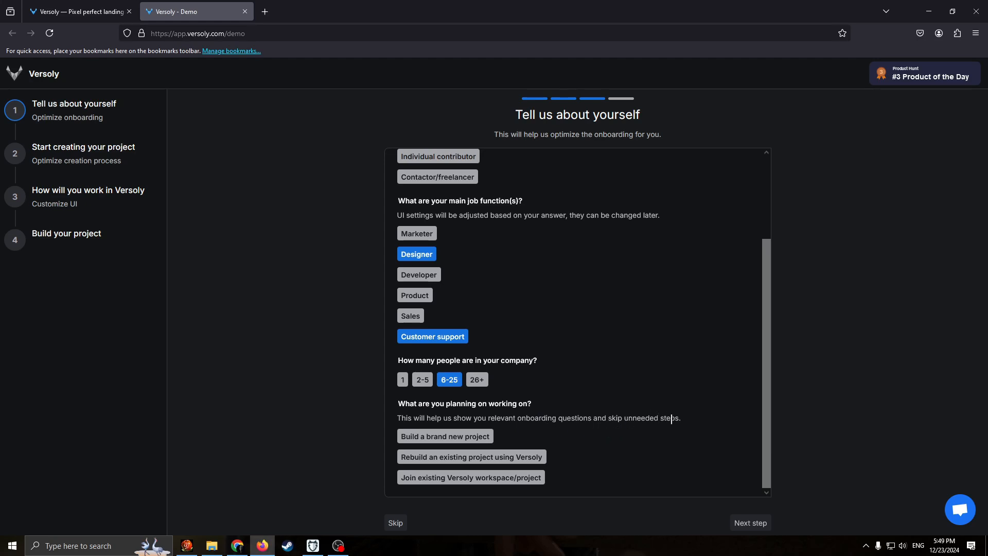
pyautogui.click(481, 434)
pyautogui.click(756, 519)
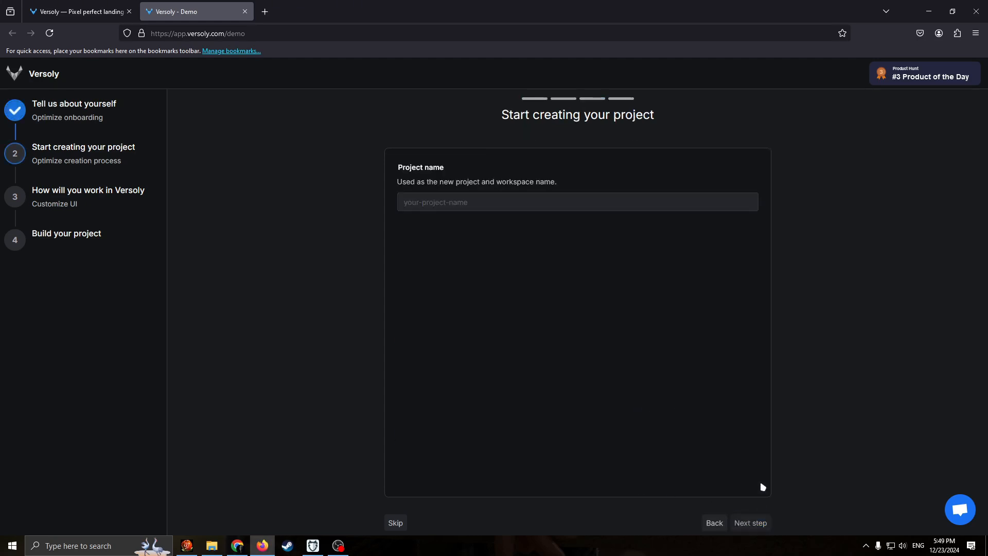
# Enter a project name, then choose Free template, Landing page and Analytics as the project setup answers.
pyautogui.click(509, 202)
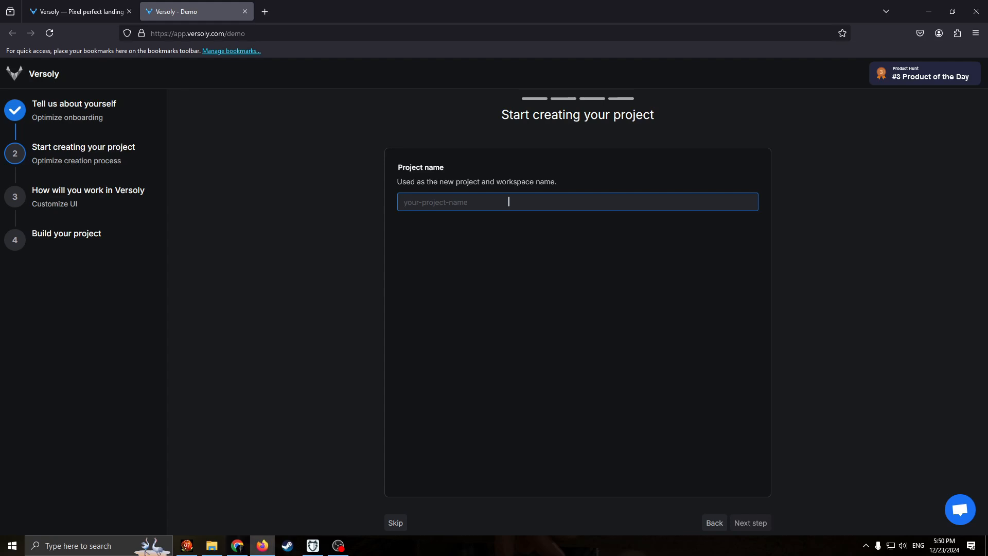
pyautogui.write("Vlad's project #228")
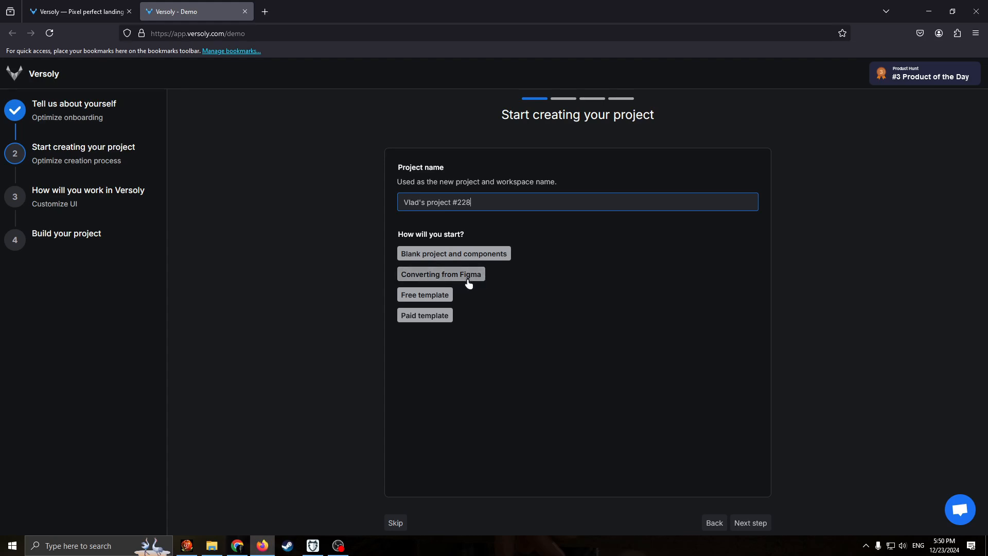
pyautogui.click(438, 299)
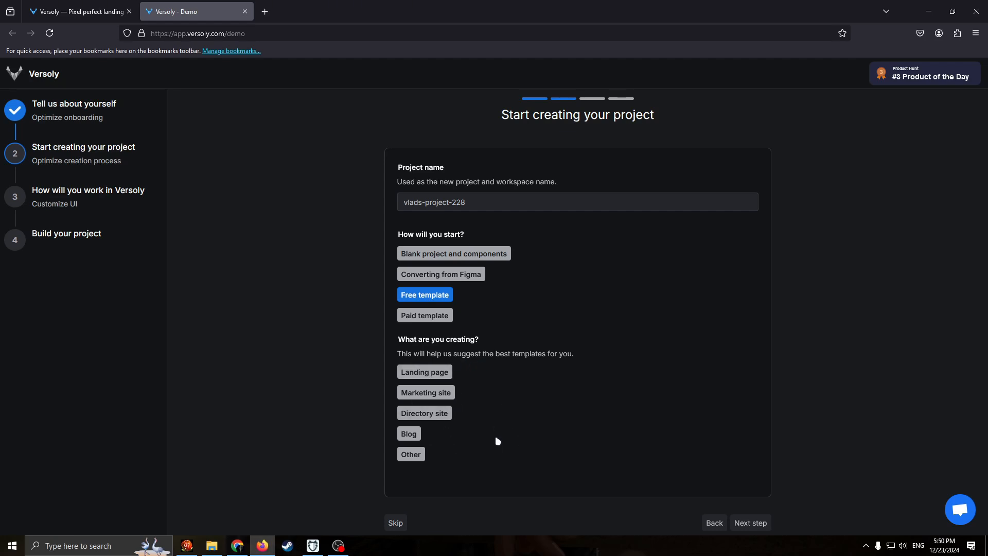
pyautogui.click(431, 372)
pyautogui.scroll(-2, 592, 408)
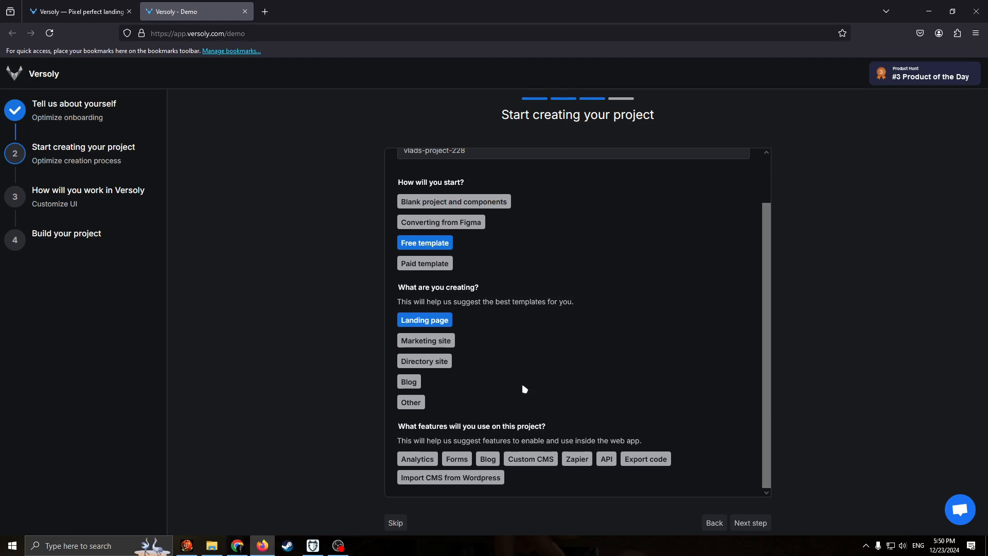
pyautogui.click(422, 460)
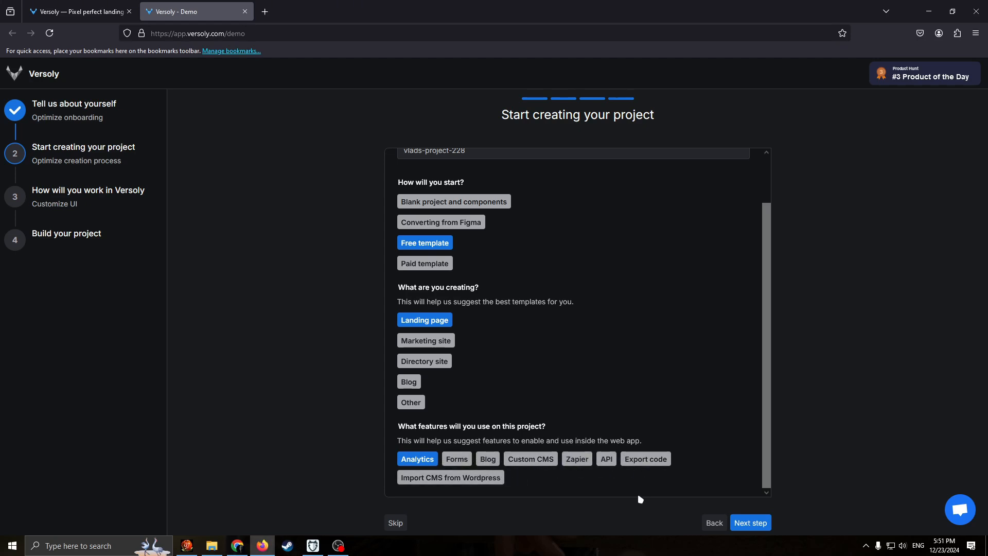
pyautogui.click(749, 522)
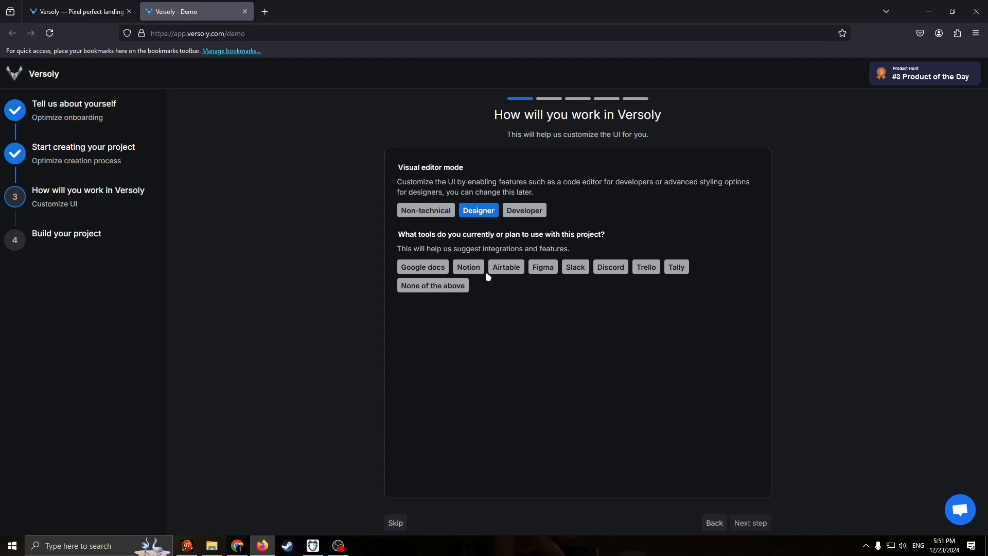
# Answer None of the above for the project's tools and continue to the project building stage.
pyautogui.click(440, 267)
pyautogui.click(443, 267)
pyautogui.click(440, 268)
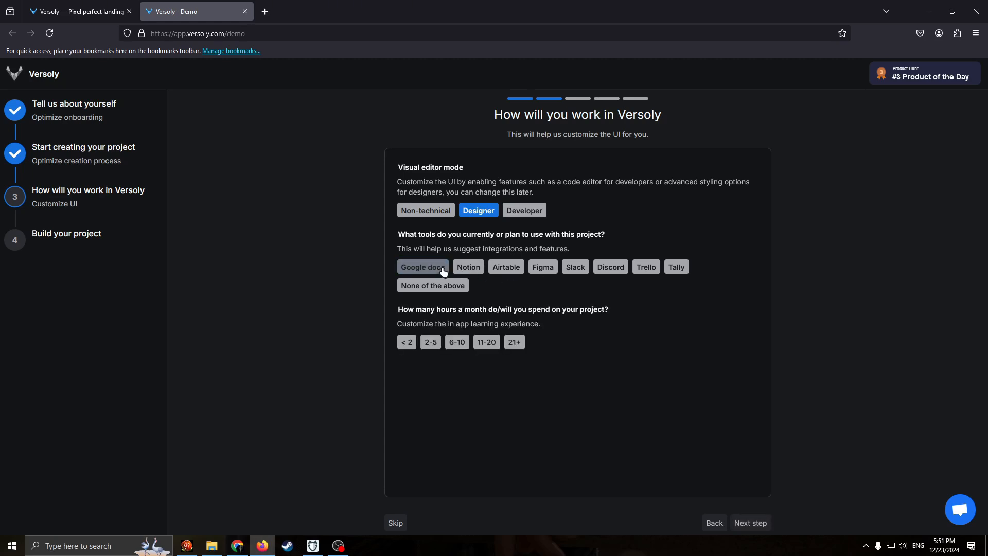
pyautogui.click(443, 268)
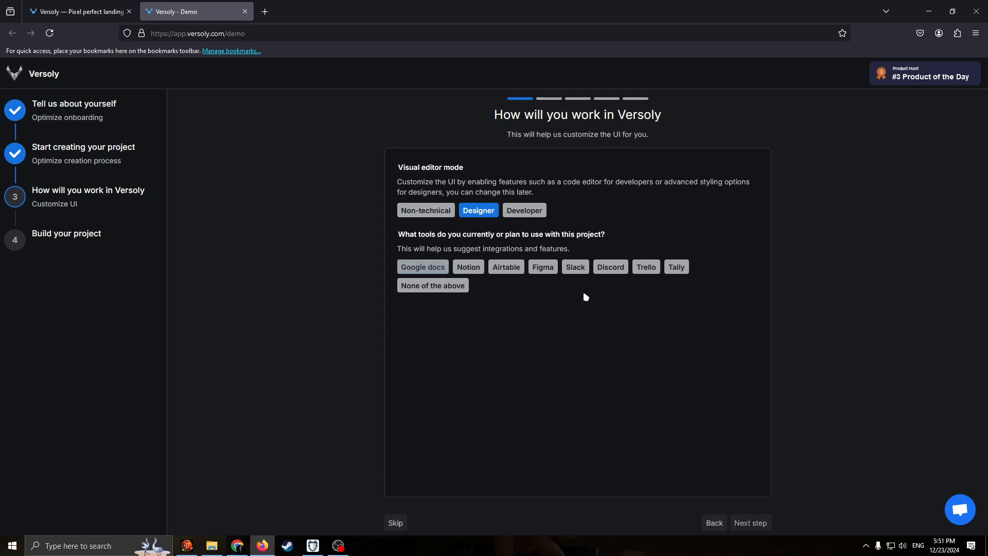
pyautogui.click(439, 285)
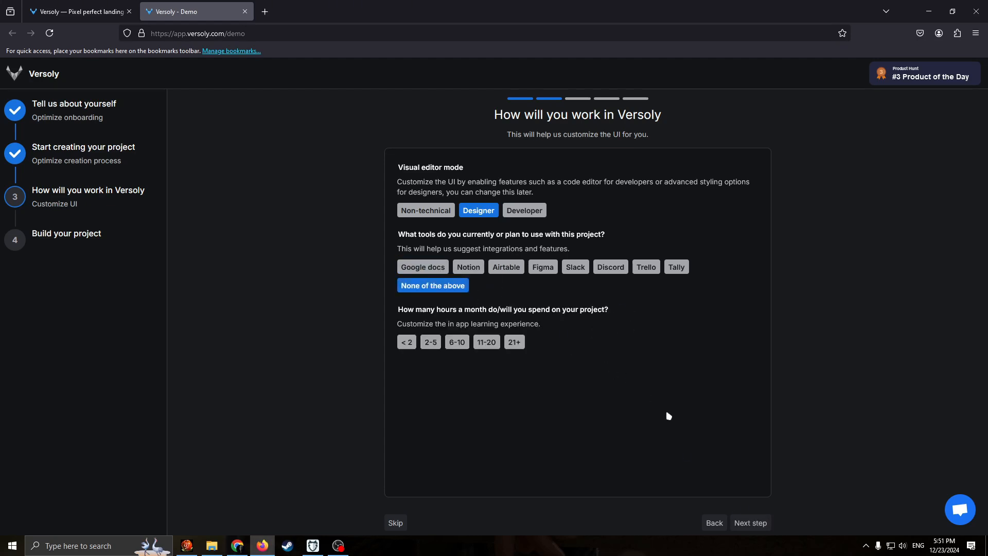
pyautogui.click(750, 522)
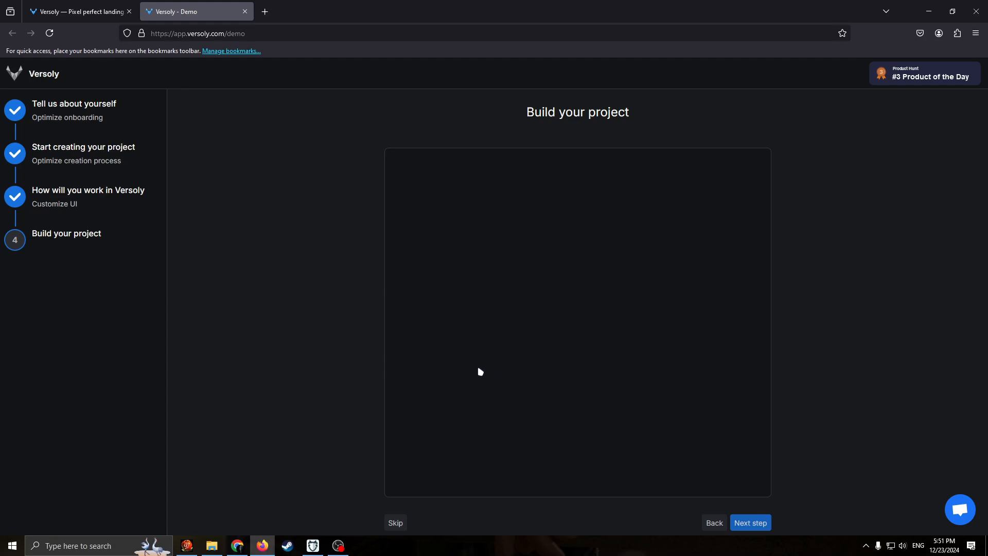
# Leave the onboarding for the project dashboard and open the free template gallery.
pyautogui.click(394, 522)
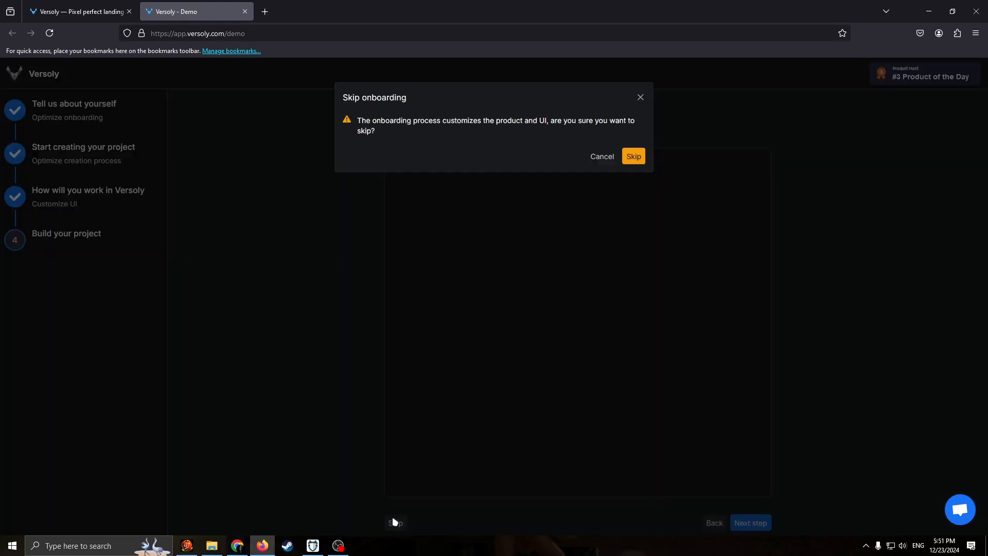
pyautogui.click(639, 96)
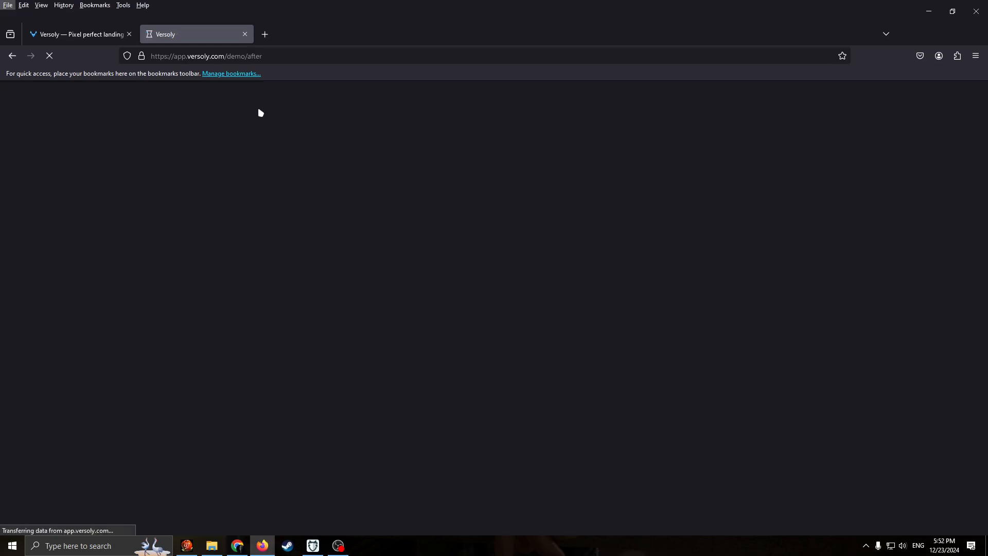
pyautogui.click(308, 125)
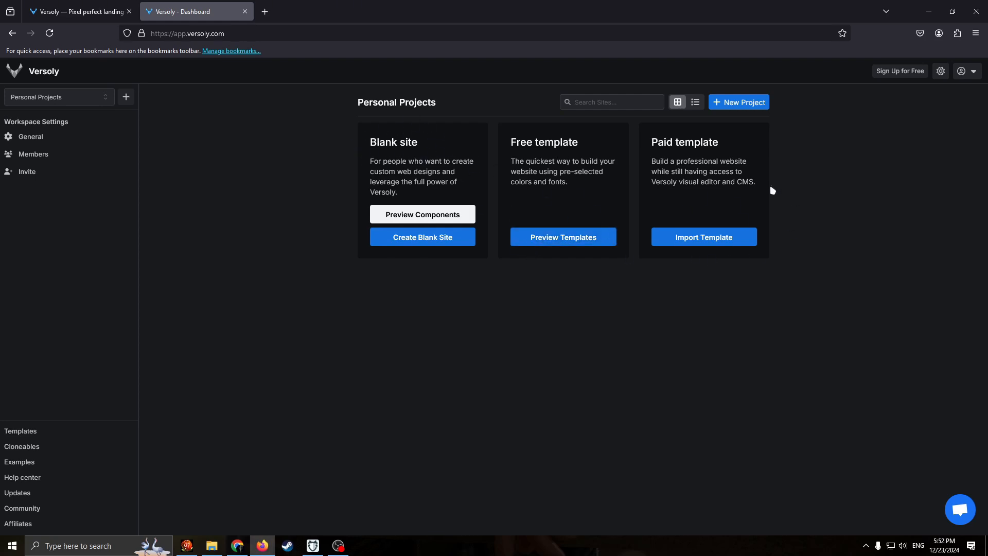
pyautogui.click(566, 233)
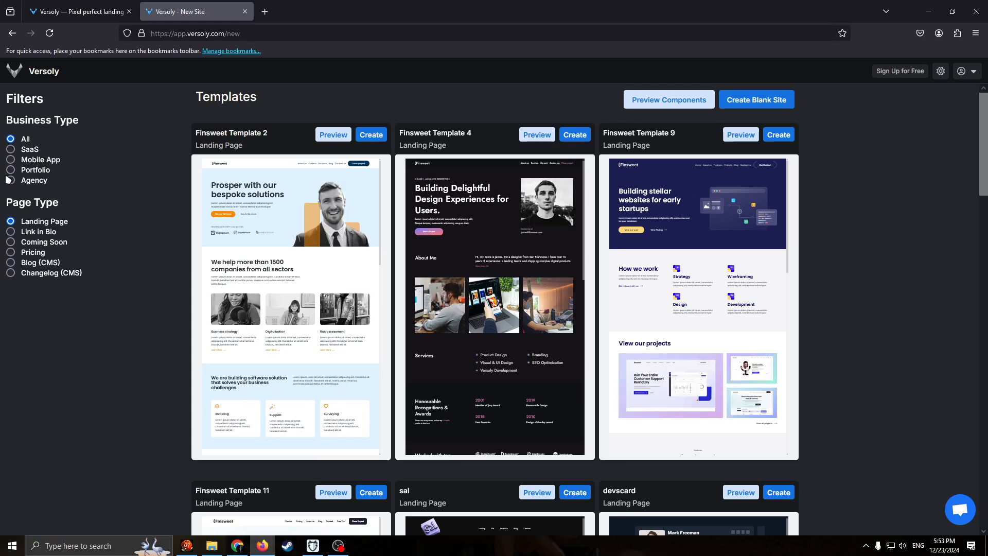
# Filter the landing page templates by the SaaS business type and create a site from the SaaS 1 template.
pyautogui.click(9, 150)
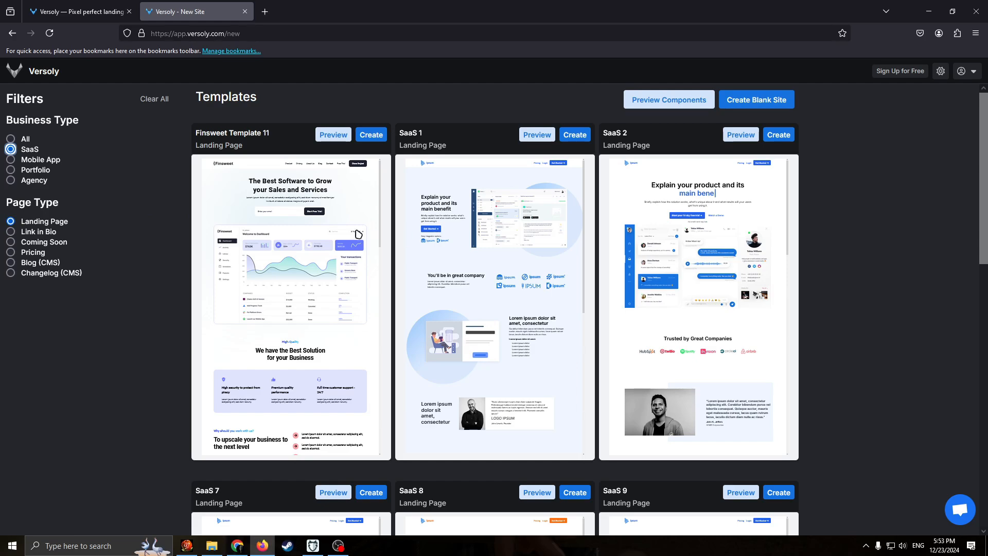
pyautogui.scroll(-1, 577, 250)
pyautogui.scroll(-10, 823, 293)
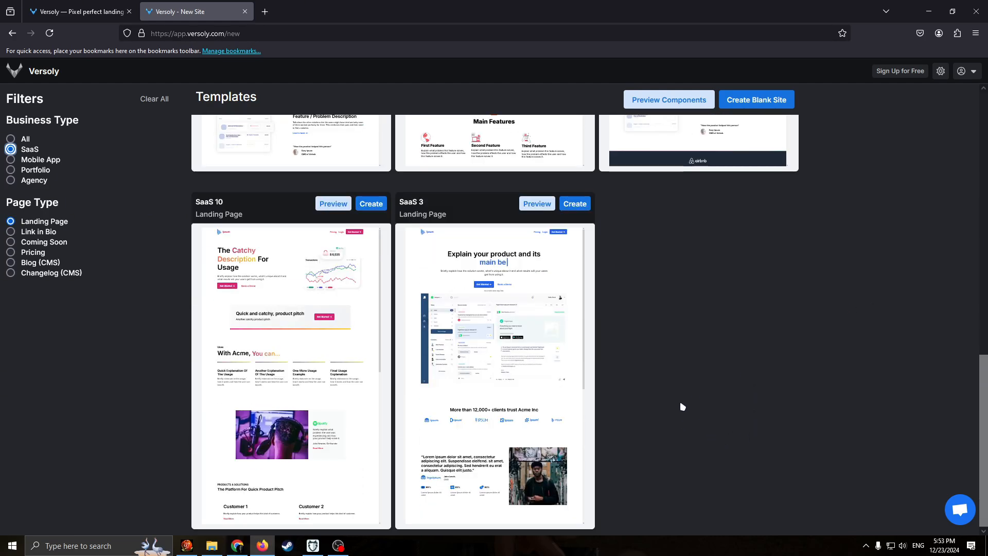
pyautogui.scroll(12, 681, 406)
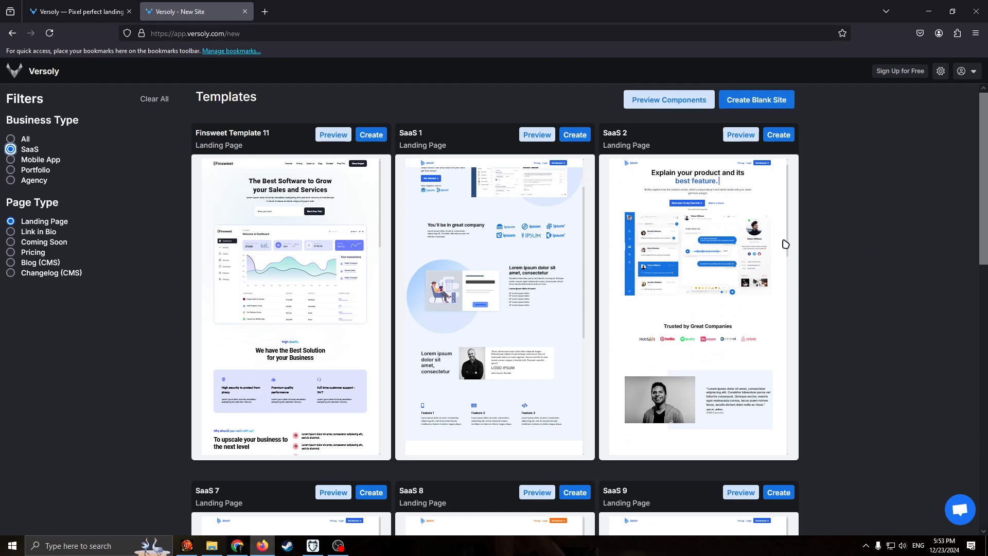
pyautogui.scroll(-1, 785, 244)
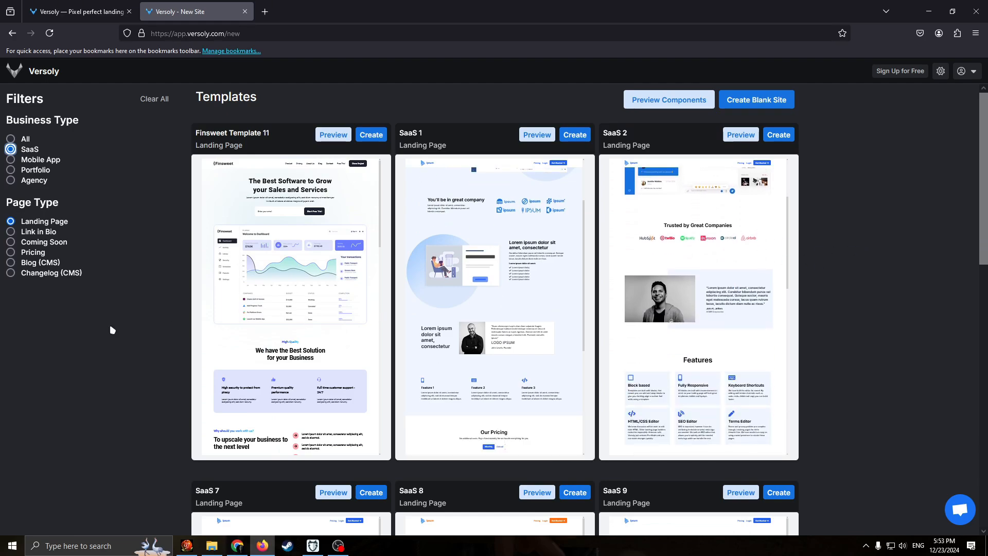
pyautogui.scroll(-10, 110, 329)
pyautogui.scroll(10, 159, 344)
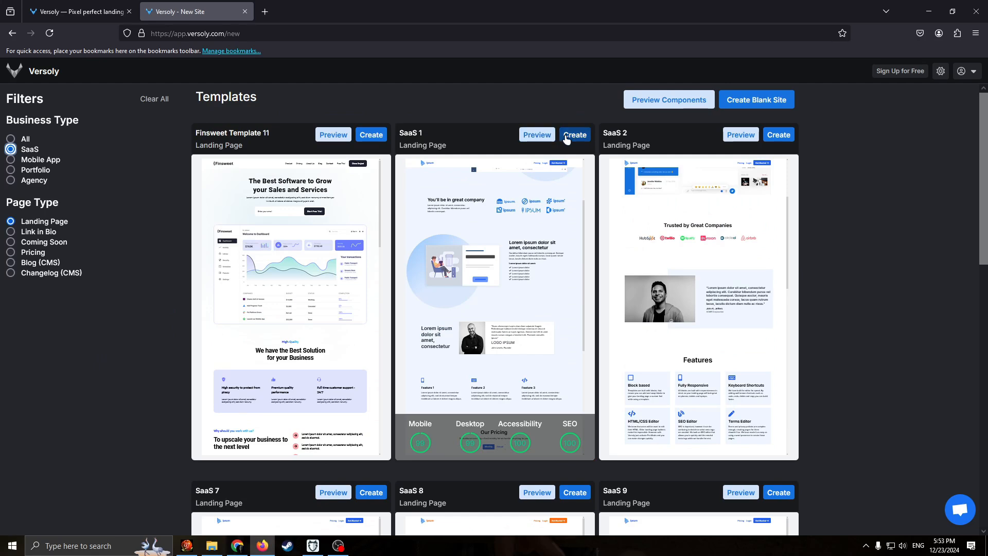
pyautogui.click(572, 135)
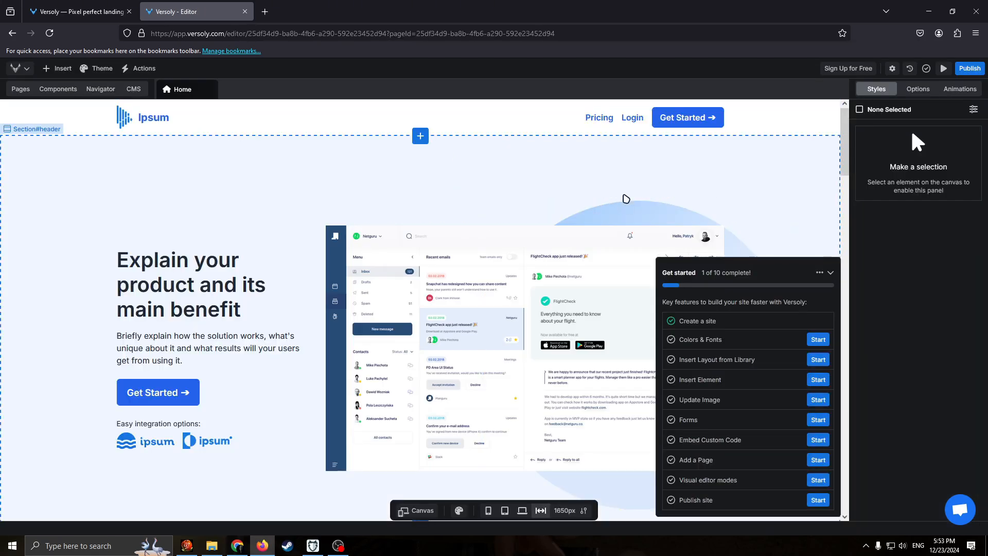
# Collapse the Get started checklist and examine the site's pages, page-adding options, components, navigator and CMS.
pyautogui.click(830, 272)
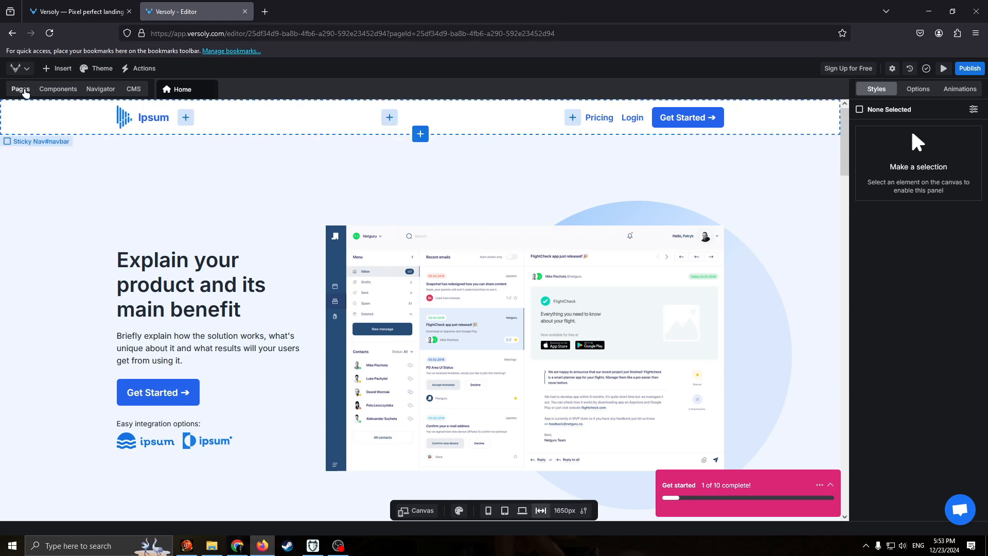
pyautogui.click(23, 90)
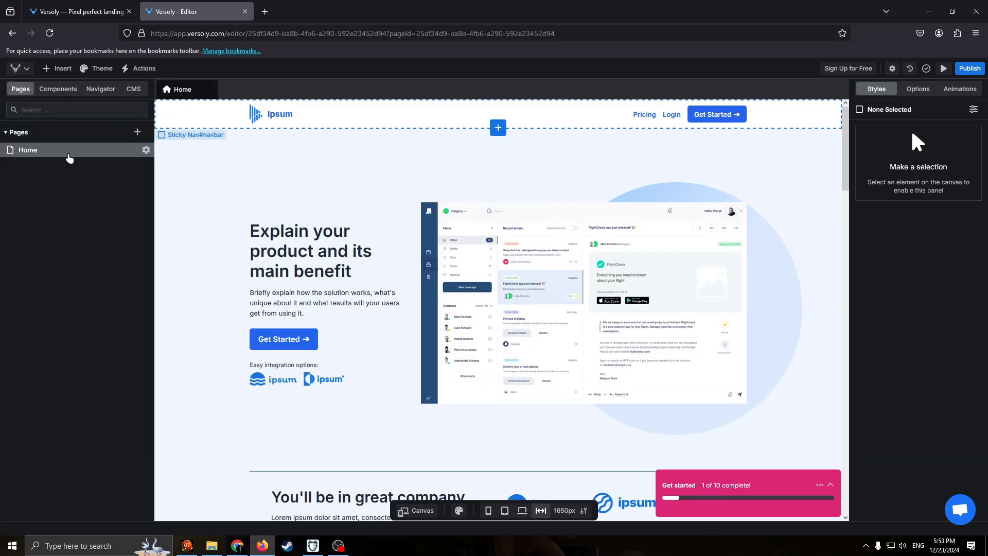
pyautogui.click(6, 132)
pyautogui.click(7, 132)
pyautogui.click(136, 133)
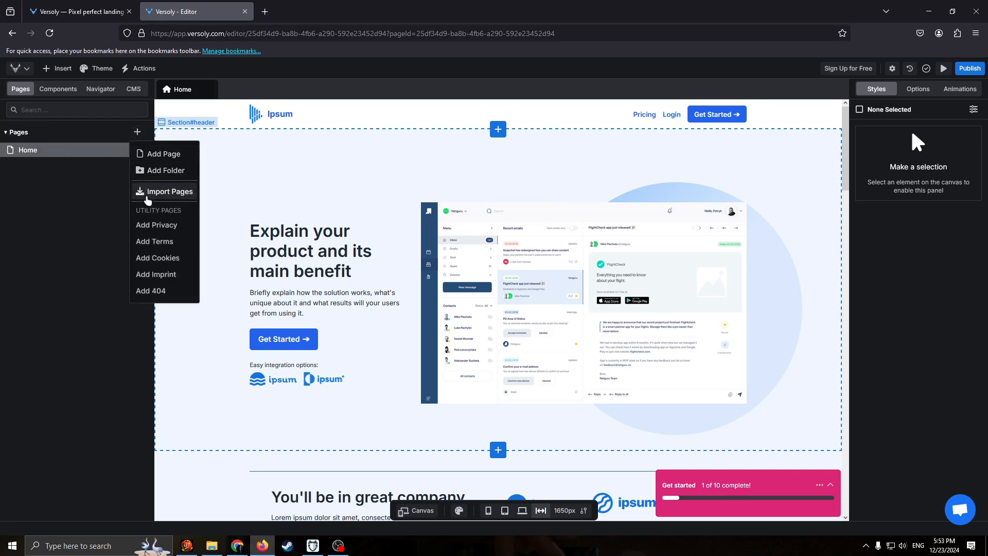
pyautogui.click(105, 232)
pyautogui.click(61, 89)
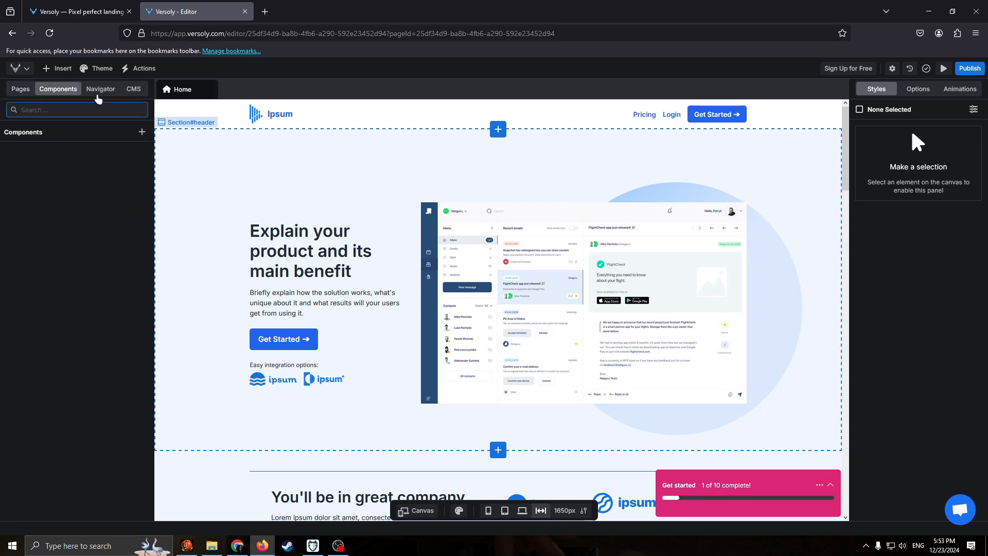
pyautogui.click(99, 91)
pyautogui.click(21, 89)
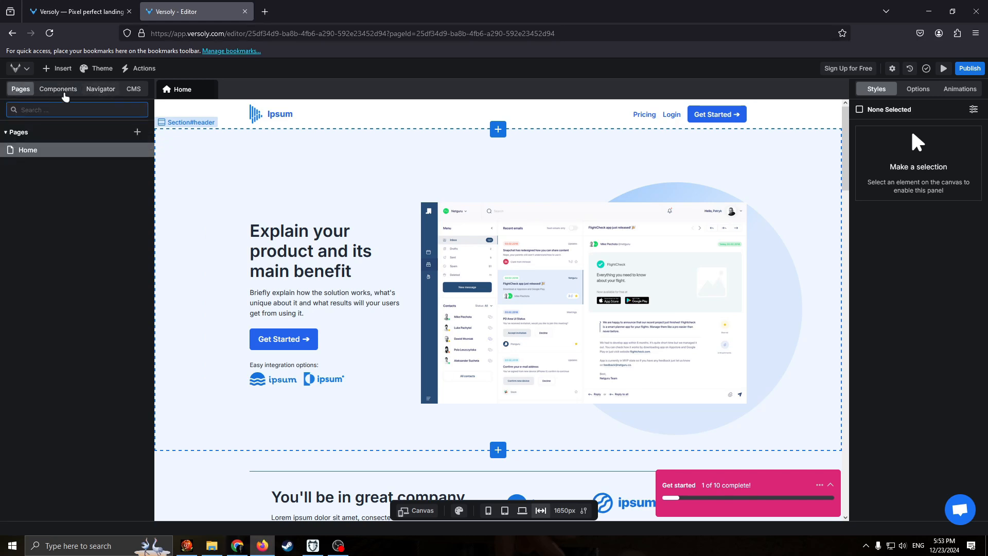
pyautogui.click(129, 91)
pyautogui.click(24, 89)
# Browse the elements and layouts available for insertion into the Home page.
pyautogui.click(65, 72)
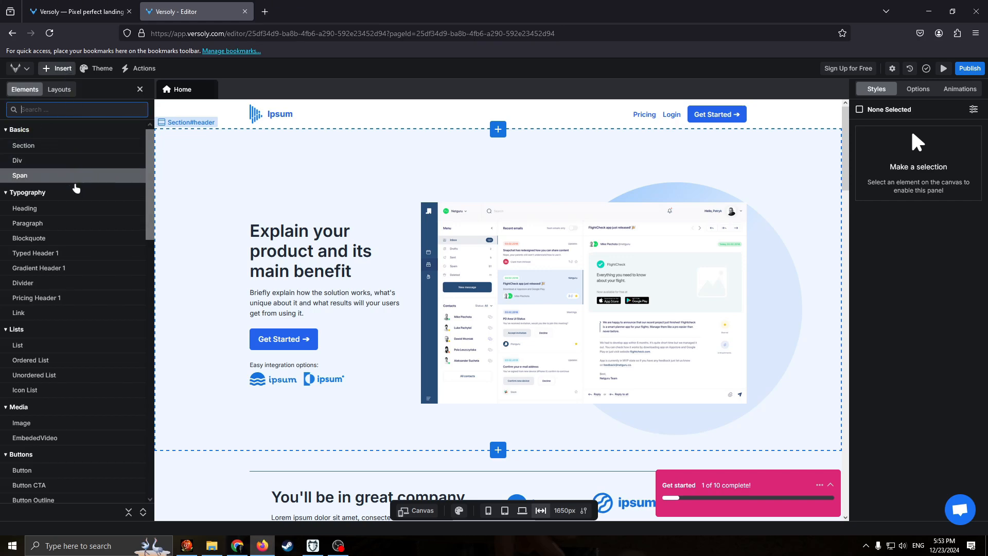
pyautogui.scroll(-5, 62, 173)
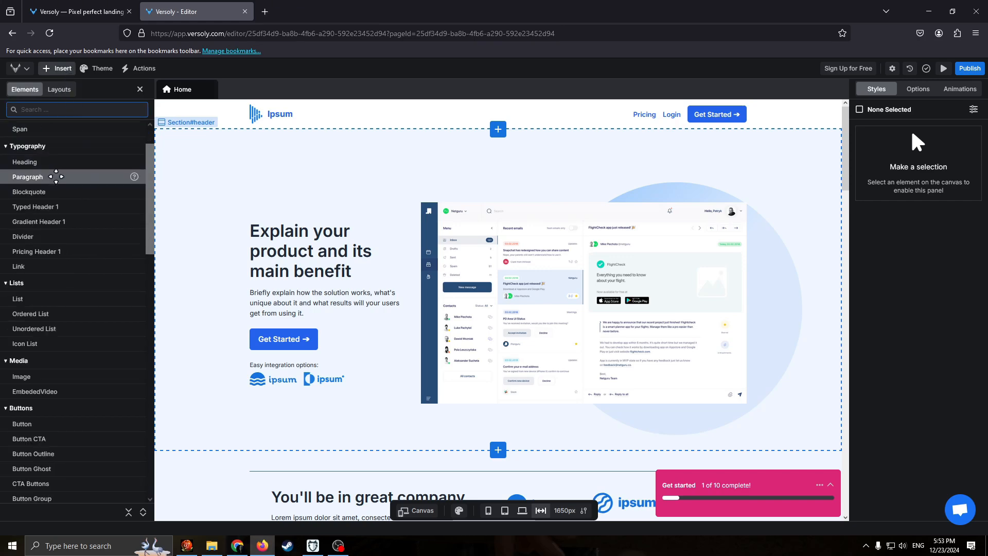
pyautogui.click(61, 89)
pyautogui.click(34, 89)
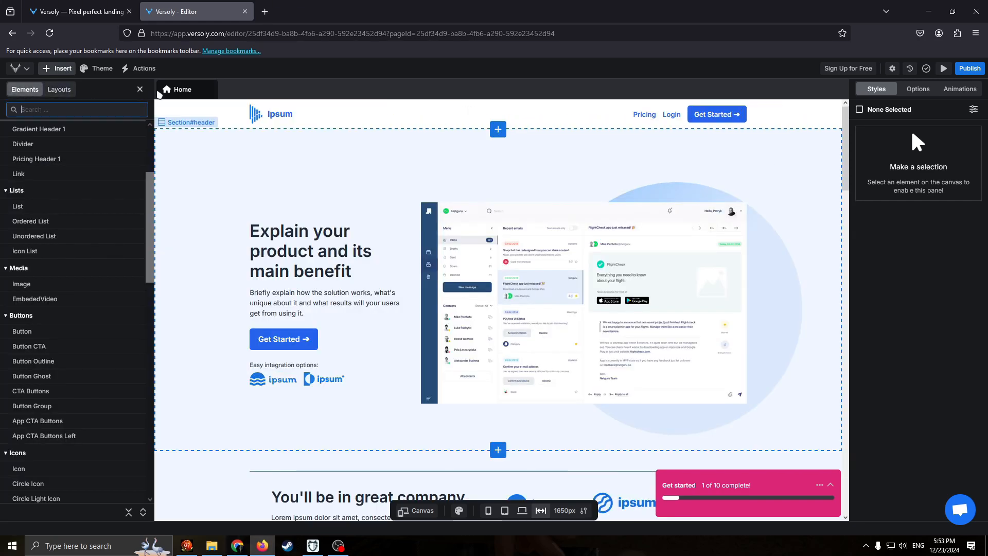
# Examine the site's theme settings, covering fonts, accent and semantic colors, color variants, classes and typography, and return to the page editor.
pyautogui.click(140, 89)
pyautogui.click(98, 68)
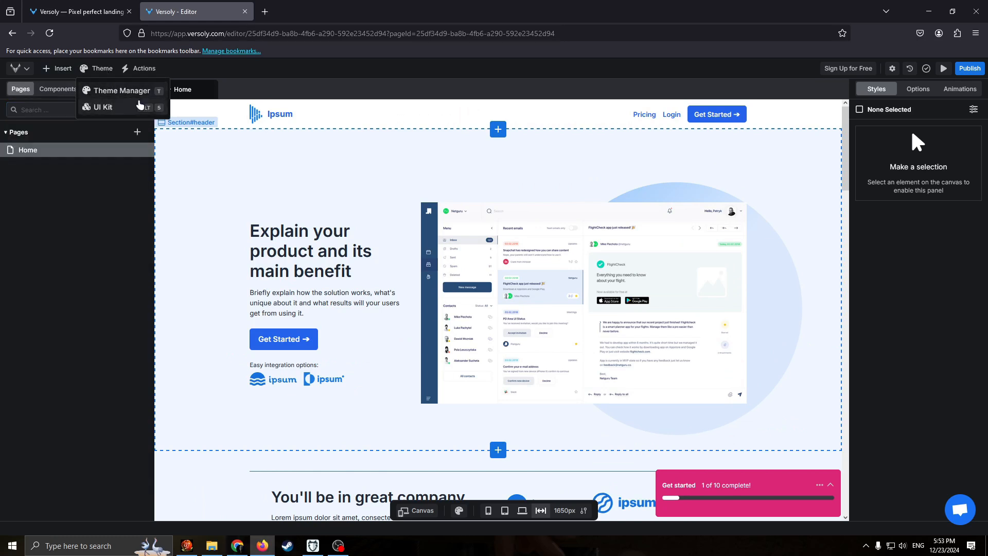
pyautogui.click(121, 91)
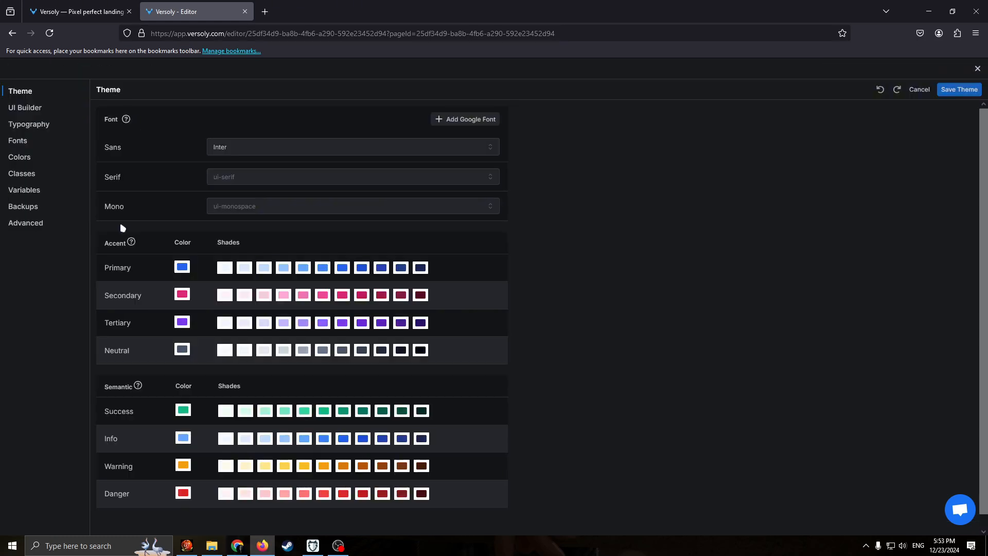
pyautogui.scroll(-1, 200, 259)
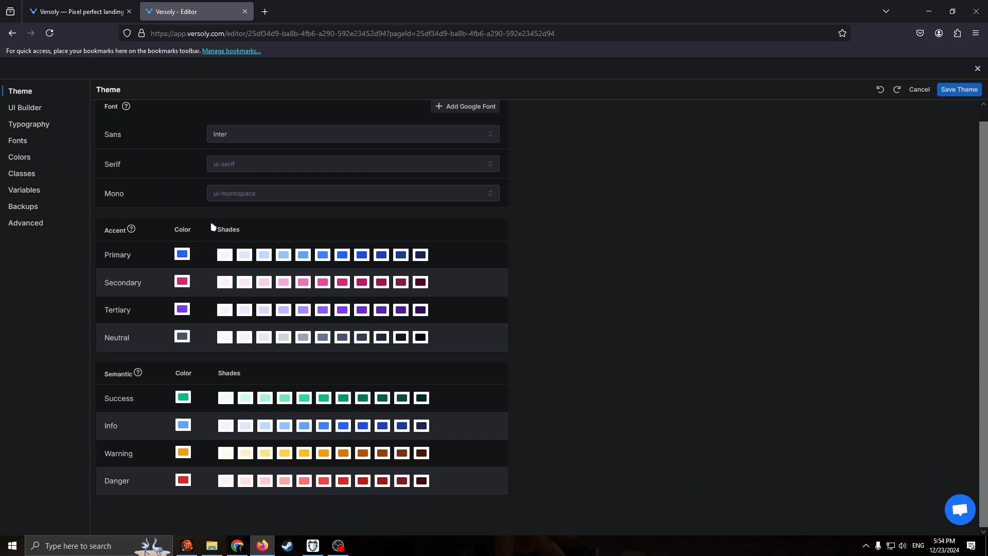
pyautogui.scroll(1, 178, 231)
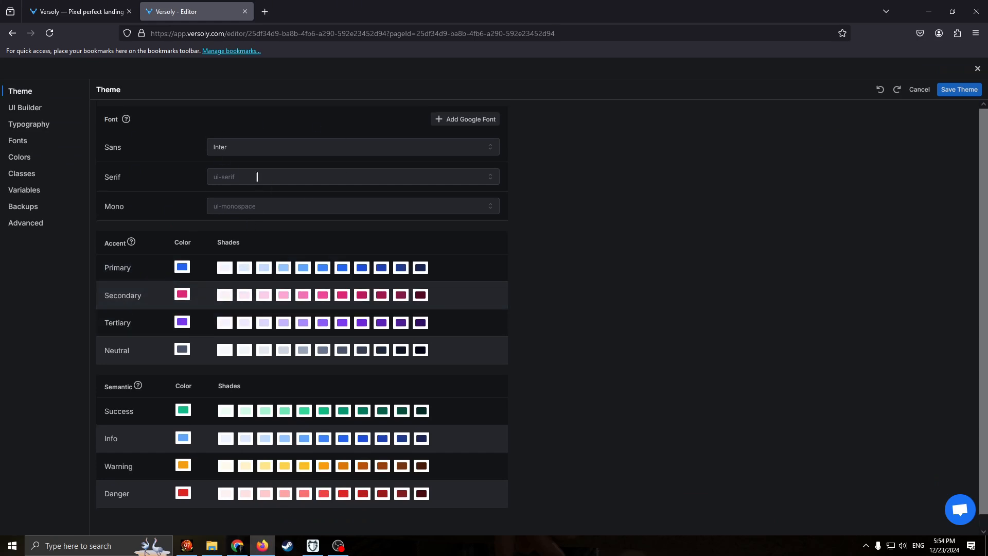
pyautogui.click(31, 111)
pyautogui.click(20, 157)
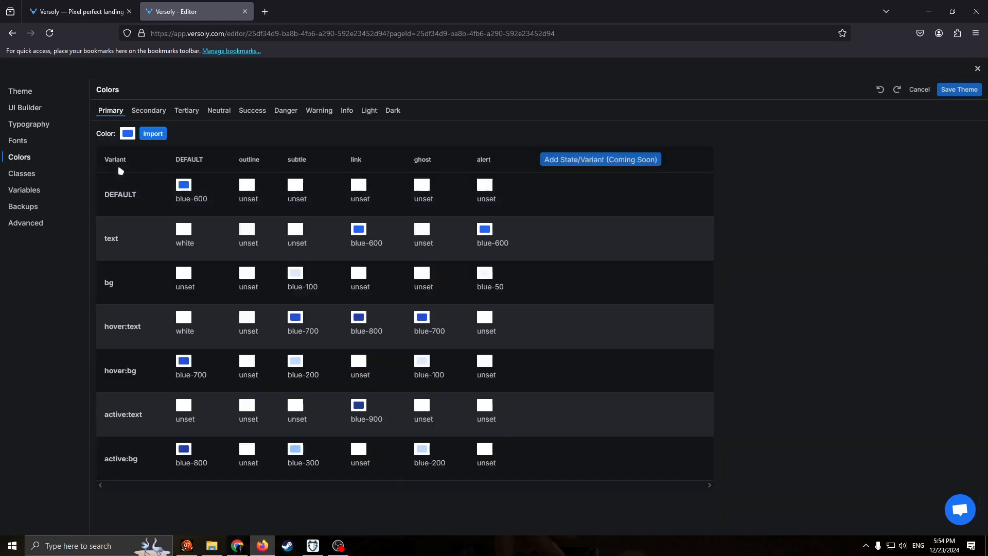
pyautogui.click(32, 176)
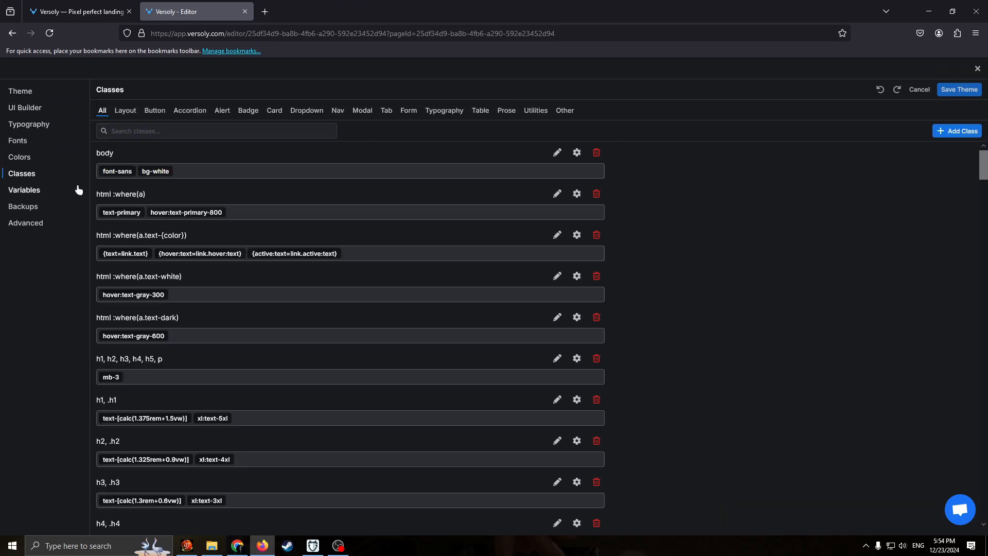
pyautogui.click(26, 124)
pyautogui.click(21, 93)
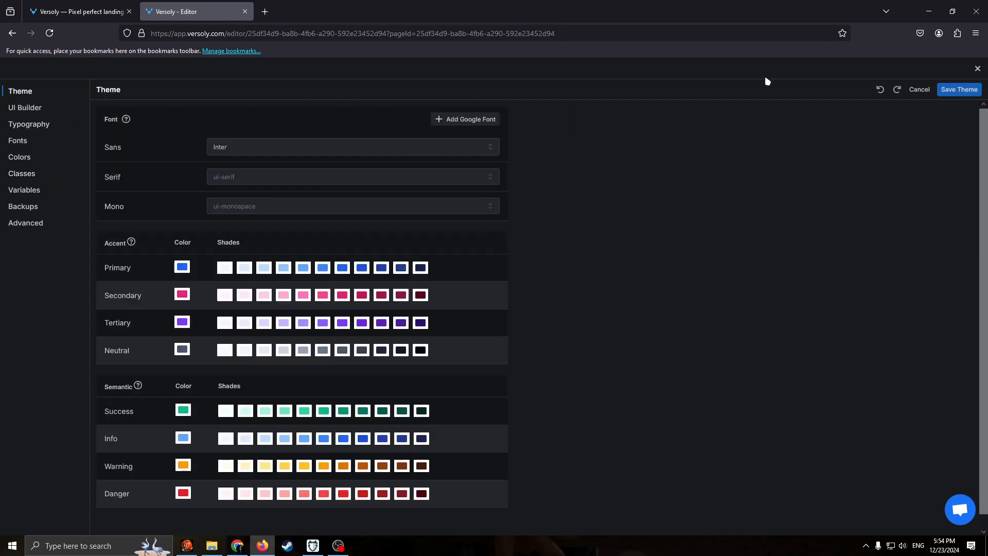
pyautogui.click(977, 69)
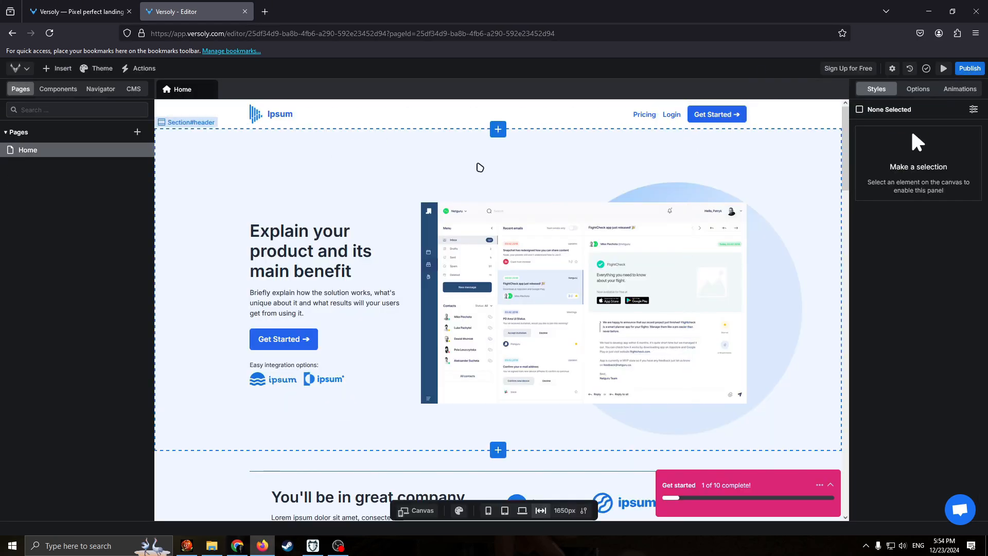
# Insert the Contact 1 contact form layout above the hero section of the Home page.
pyautogui.click(498, 129)
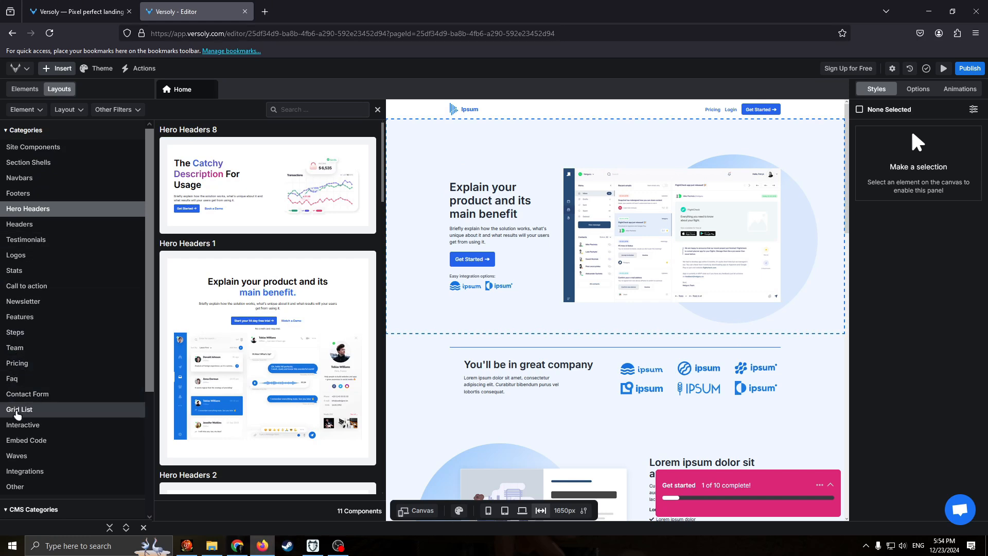
pyautogui.click(54, 396)
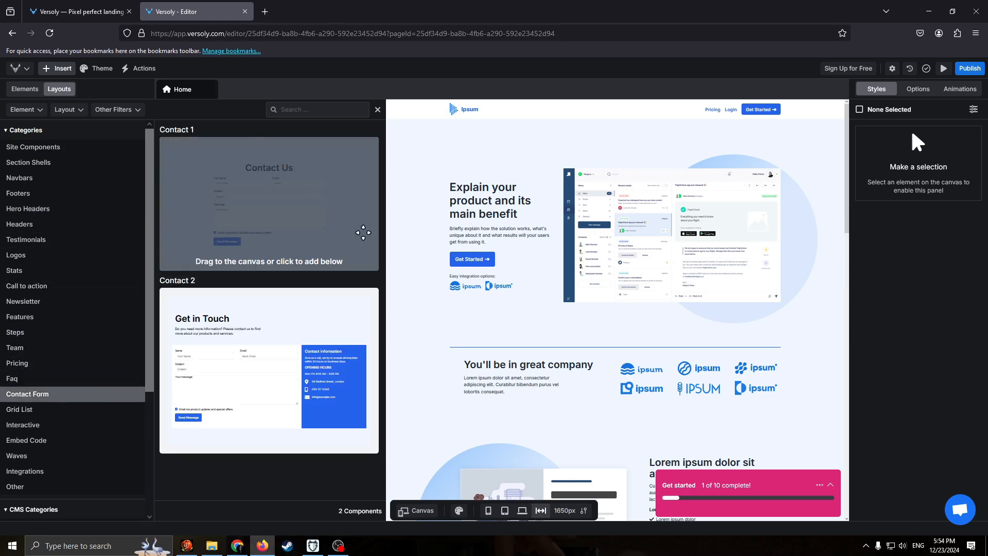
pyautogui.moveTo(363, 232); pyautogui.dragTo(665, 279)
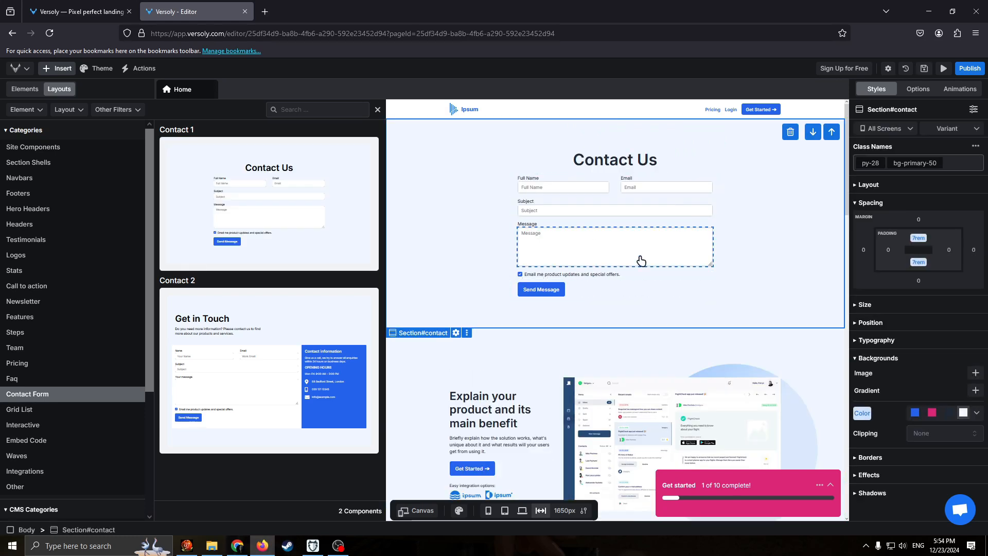
pyautogui.moveTo(337, 229)
pyautogui.mouseDown()
pyautogui.moveTo(658, 546)
pyautogui.moveTo(682, 443)
pyautogui.moveTo(349, 242)
pyautogui.mouseUp()
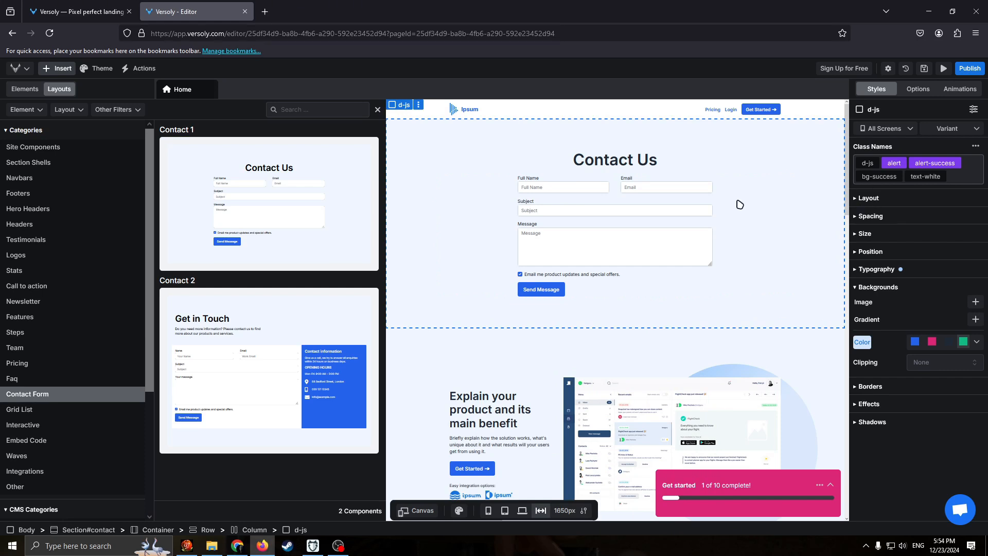
# Examine the layout and background color settings of the contact form's alert element.
pyautogui.click(859, 199)
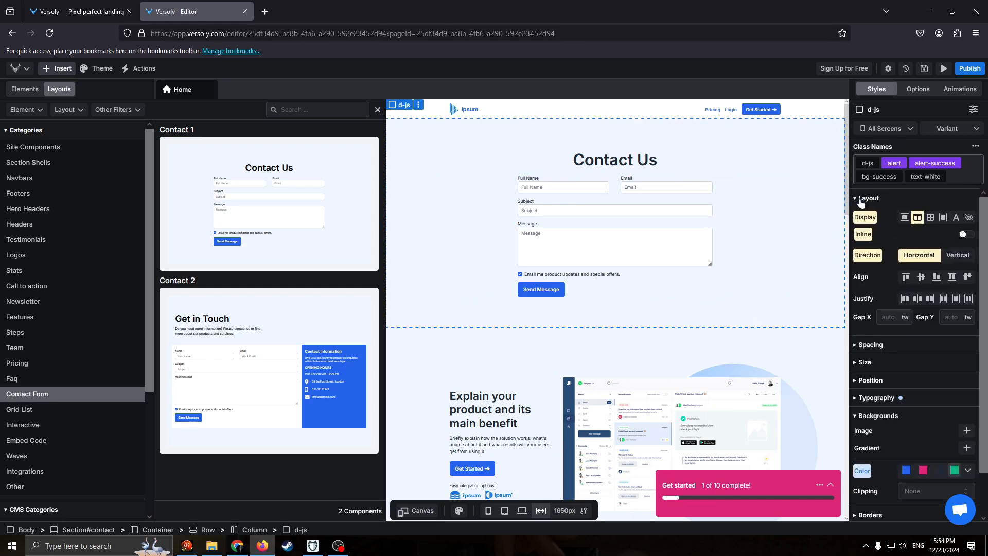
pyautogui.click(860, 200)
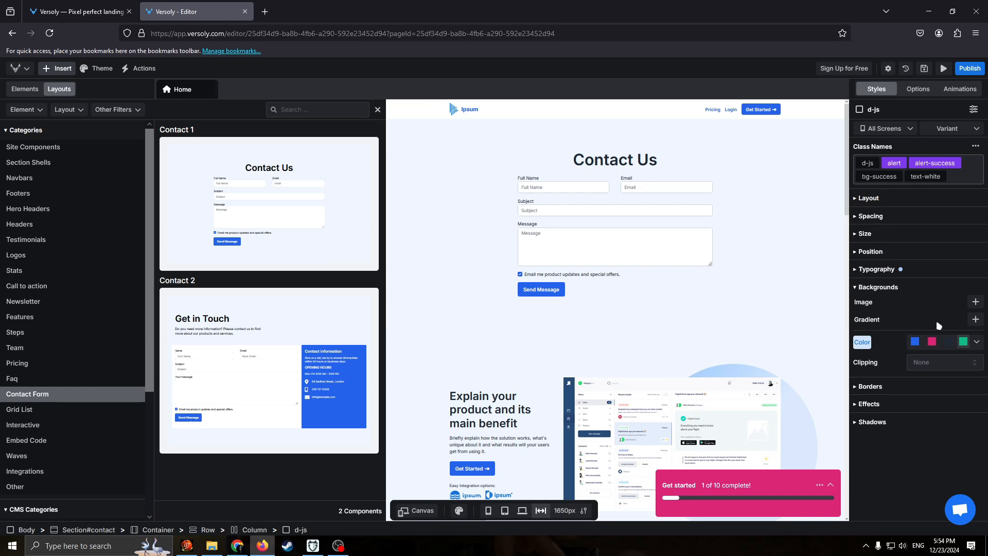
pyautogui.click(952, 344)
pyautogui.click(952, 344)
# Replace the contact section's "Contact Us" heading text with "Hello" and close the layout library.
pyautogui.click(606, 172)
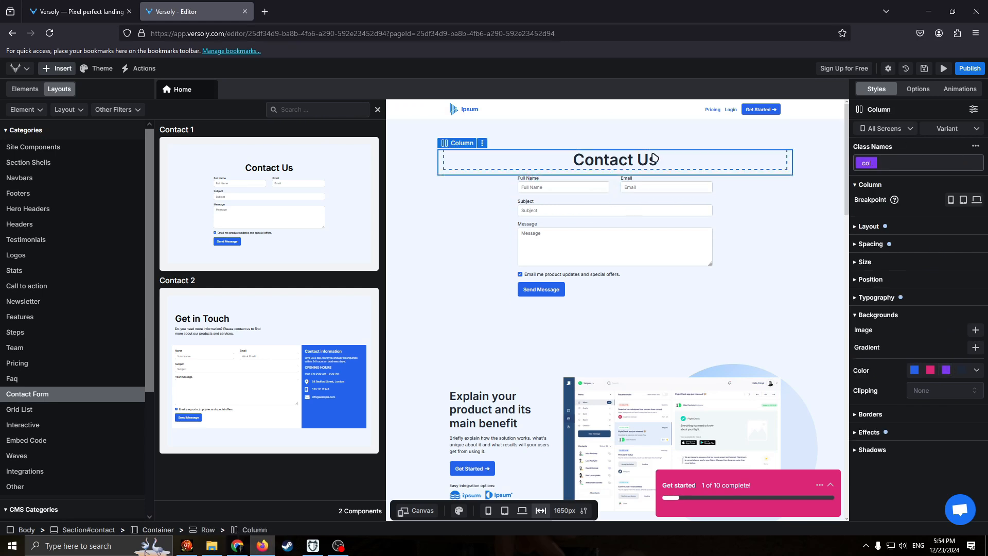
pyautogui.click(681, 161)
pyautogui.click(377, 109)
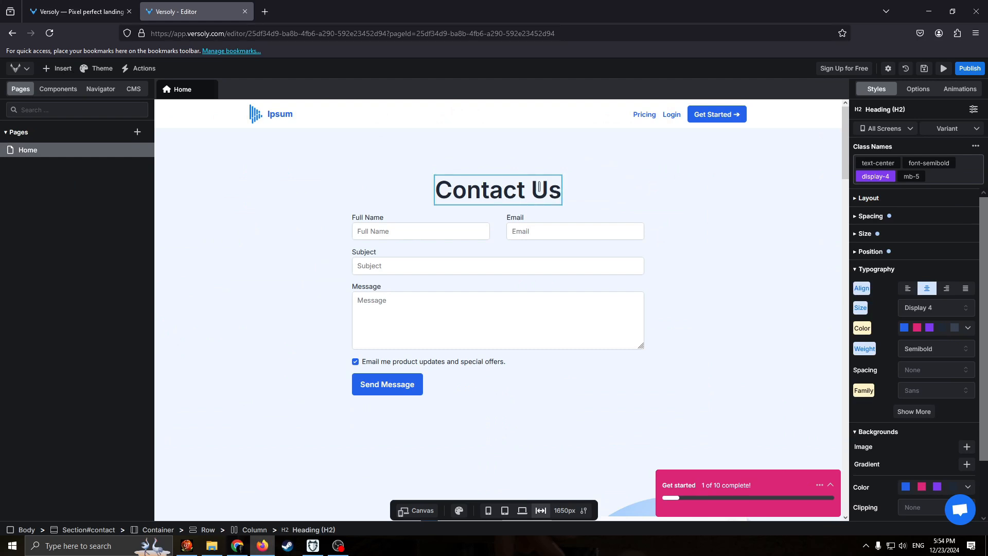
pyautogui.moveTo(549, 190); pyautogui.dragTo(412, 201)
pyautogui.moveTo(565, 197); pyautogui.dragTo(420, 197)
pyautogui.press('BackSpace')
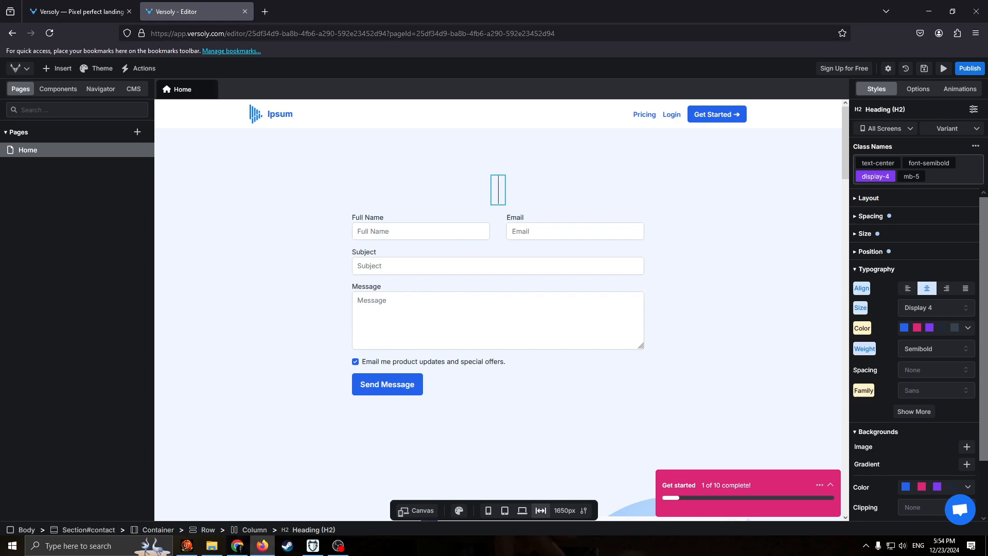
pyautogui.write('Hello')
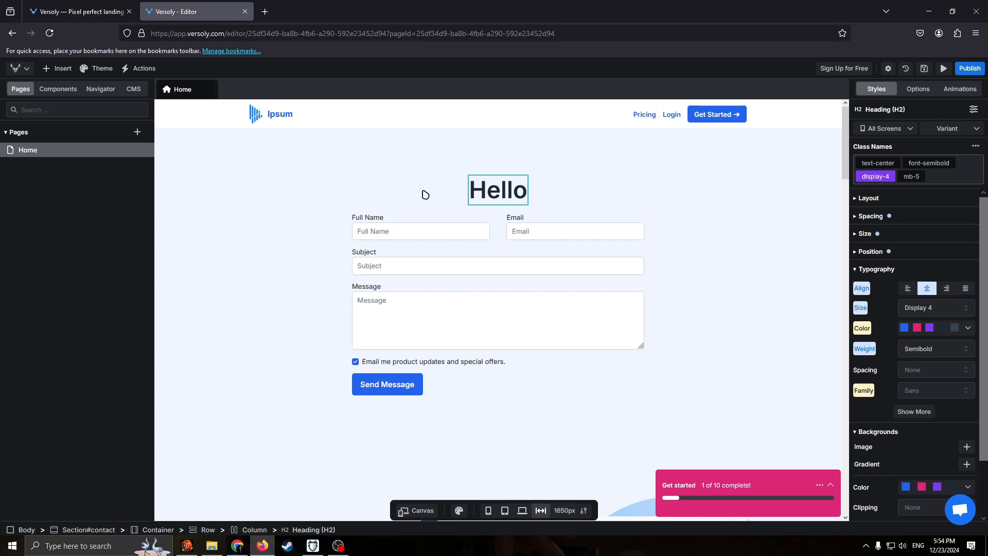
pyautogui.click(471, 229)
pyautogui.click(350, 180)
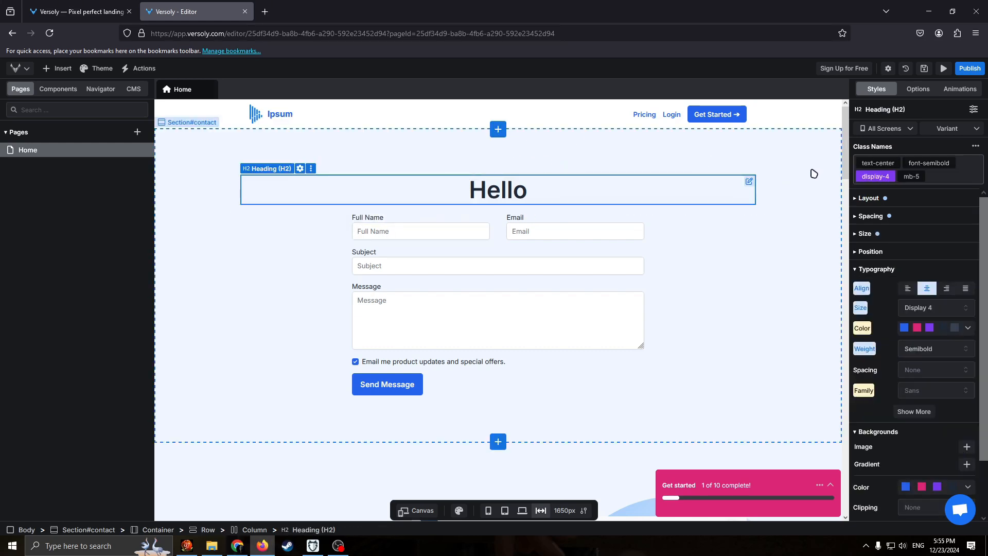
# Try the display modes on the Hello heading, settle on grid, and align its items to the start.
pyautogui.click(862, 201)
pyautogui.click(904, 221)
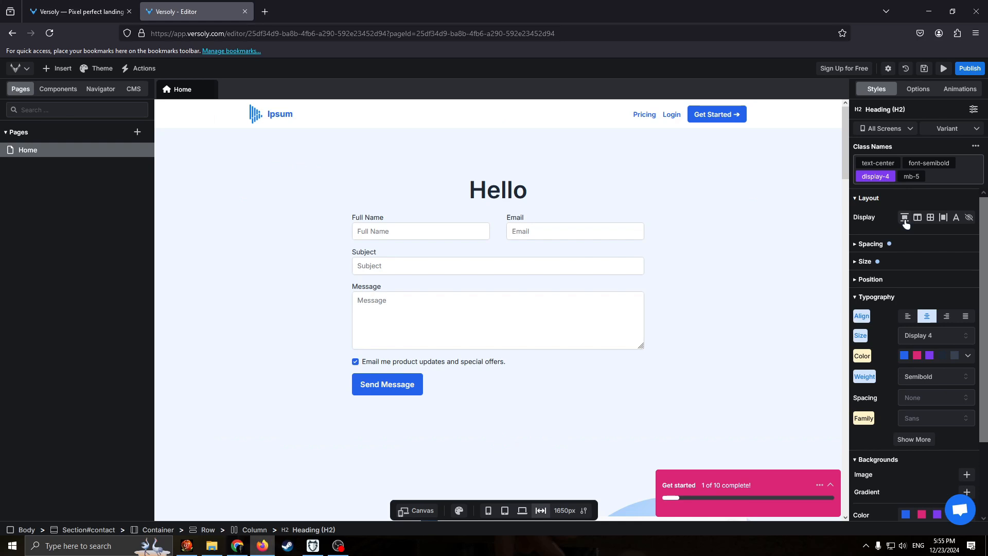
pyautogui.click(918, 217)
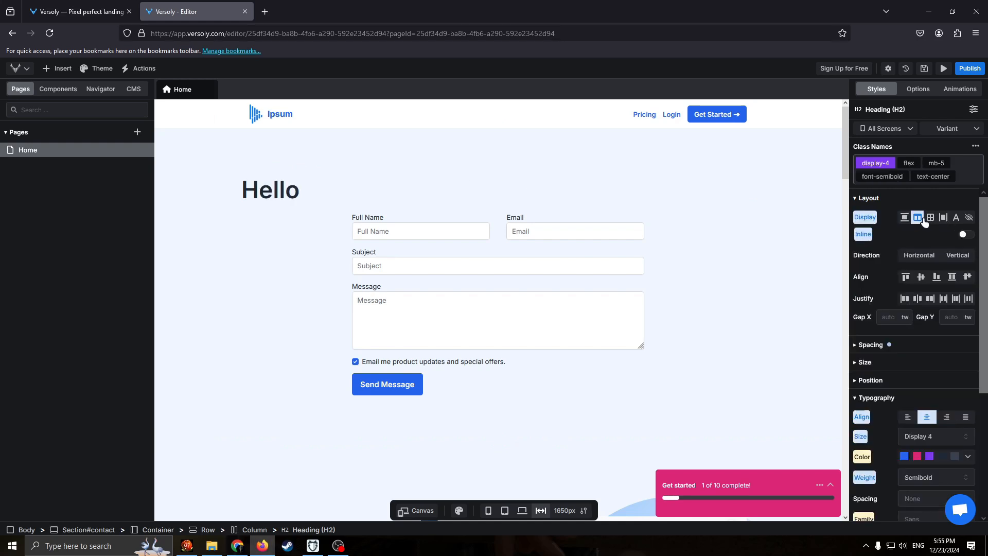
pyautogui.click(928, 218)
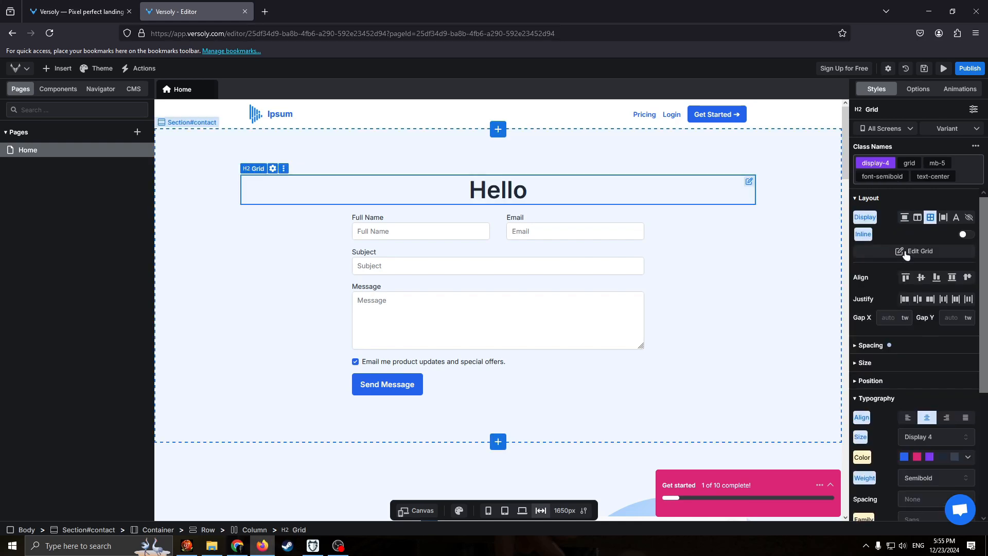
pyautogui.scroll(-2, 926, 237)
pyautogui.click(907, 232)
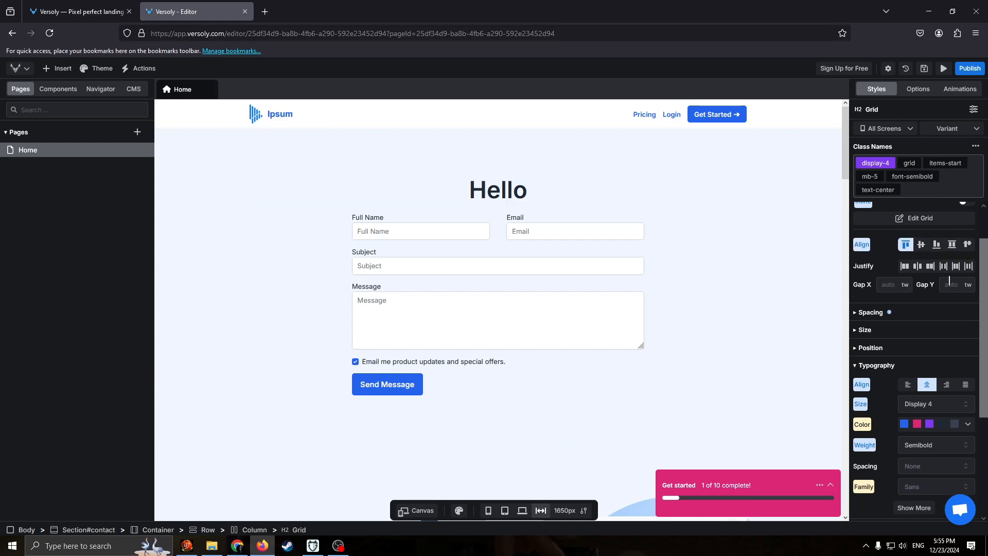
# Browse the typography size options for the Hello heading without changing its size.
pyautogui.click(941, 308)
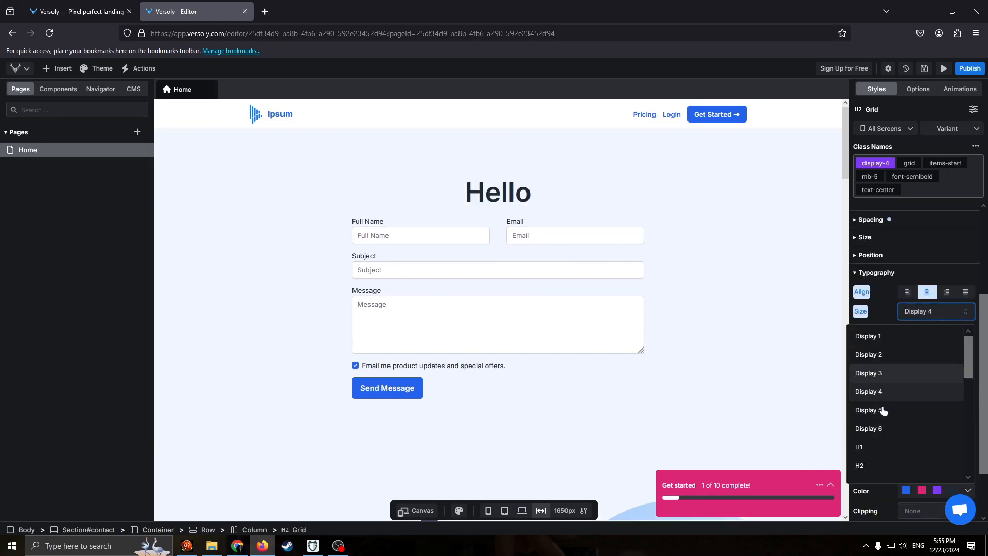
pyautogui.scroll(-2, 882, 412)
pyautogui.click(822, 320)
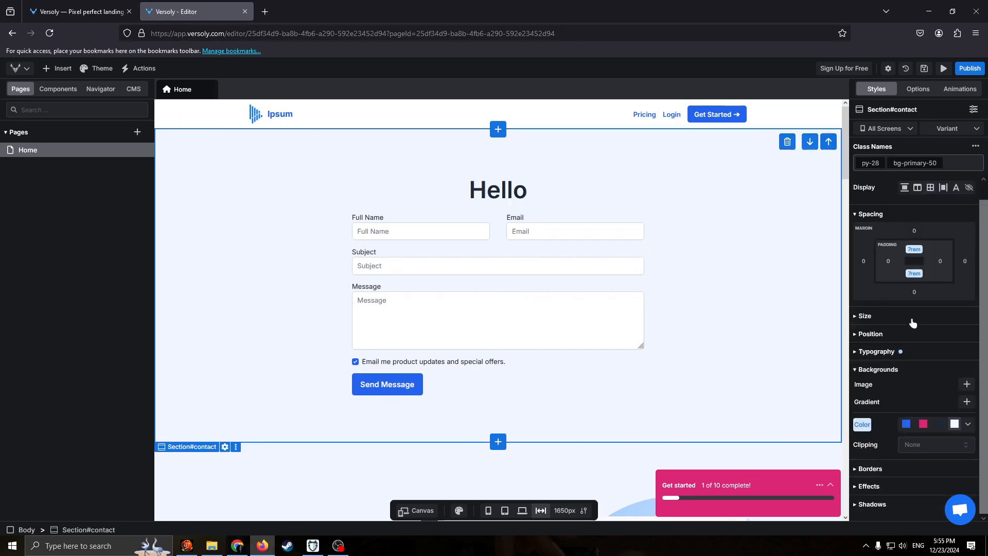
# Select the header section below the contact form and examine its options, animations and styles.
pyautogui.scroll(-4, 674, 280)
pyautogui.scroll(-2, 674, 279)
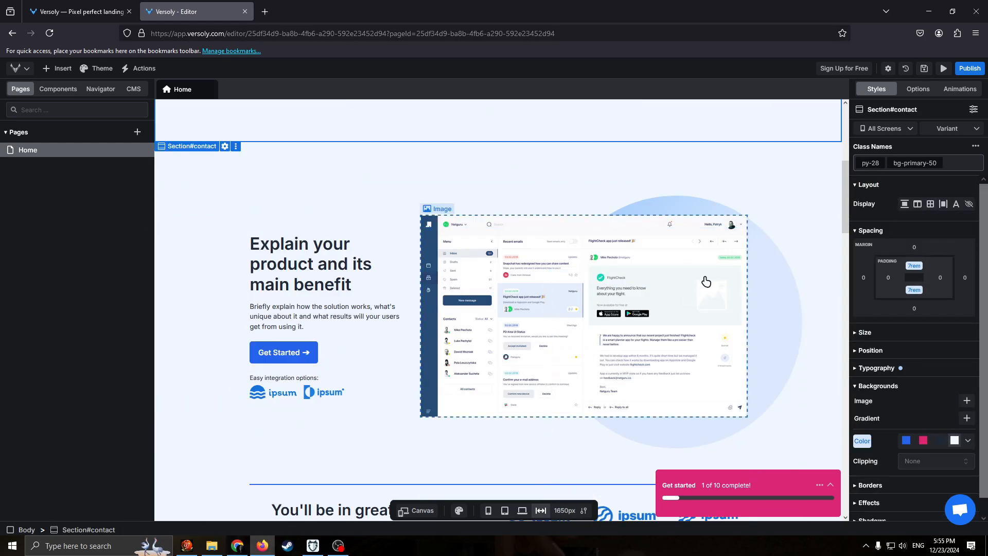
pyautogui.click(651, 129)
pyautogui.click(916, 89)
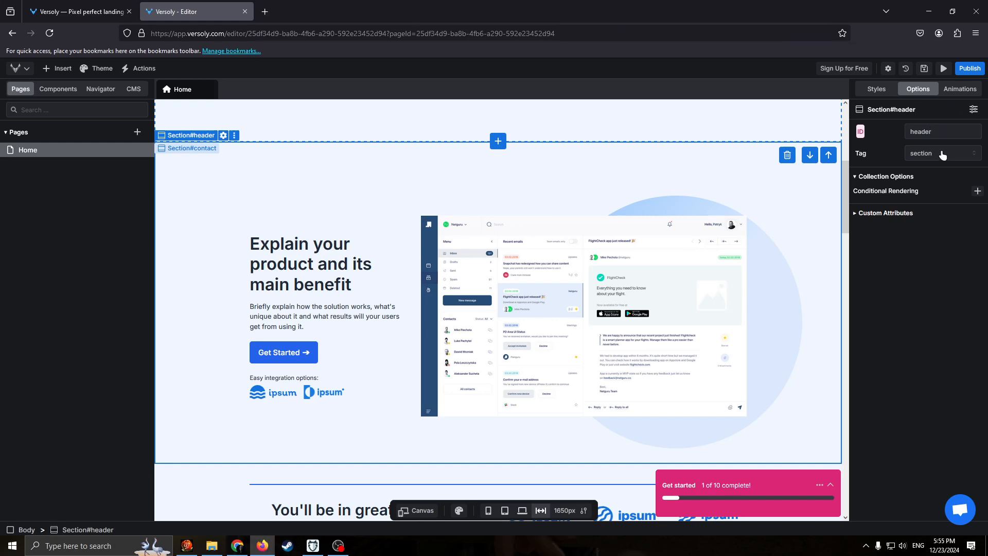
pyautogui.click(956, 90)
pyautogui.click(918, 89)
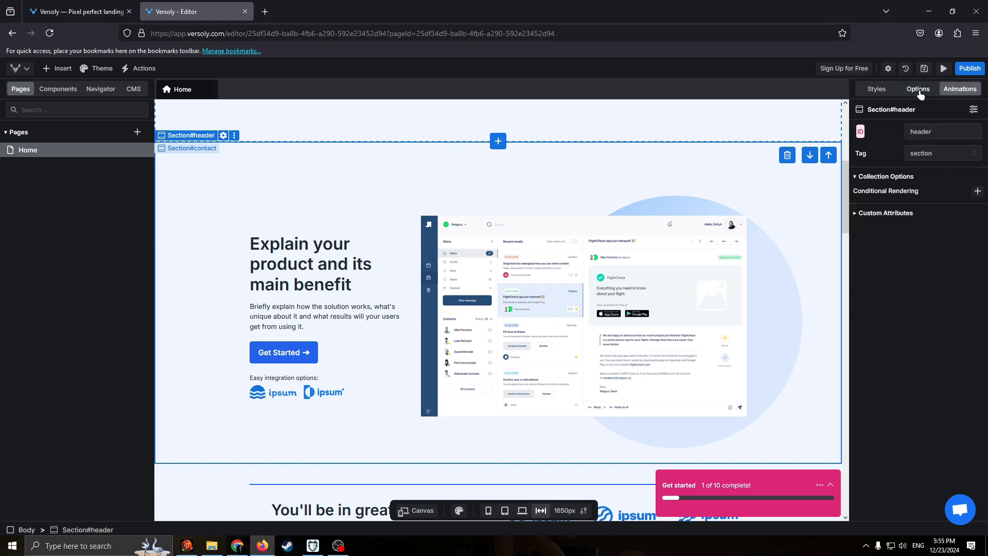
pyautogui.click(877, 89)
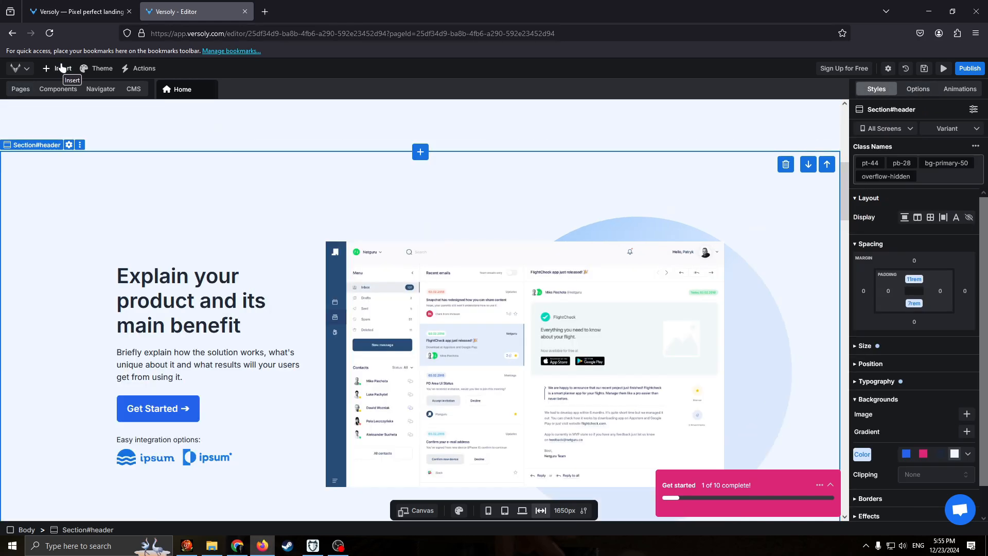
# Insert an Image element from the Media group above the app screenshot in the header section.
pyautogui.click(61, 68)
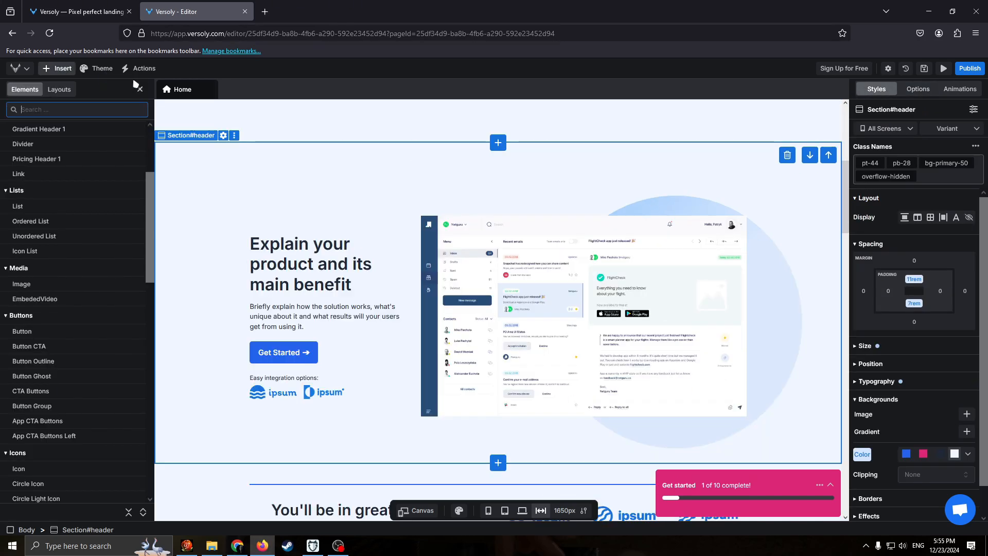
pyautogui.scroll(-3, 77, 206)
pyautogui.scroll(6, 80, 206)
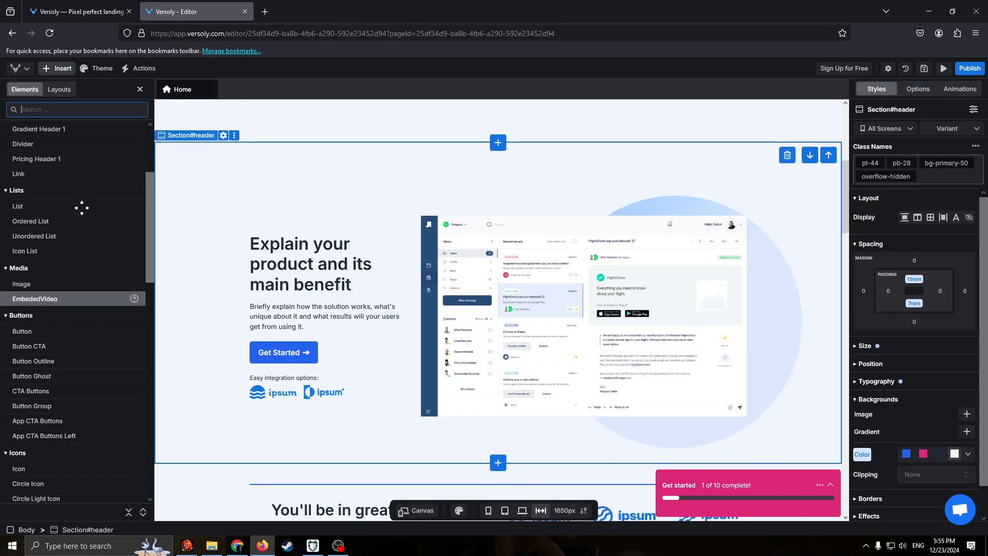
pyautogui.scroll(-2, 75, 234)
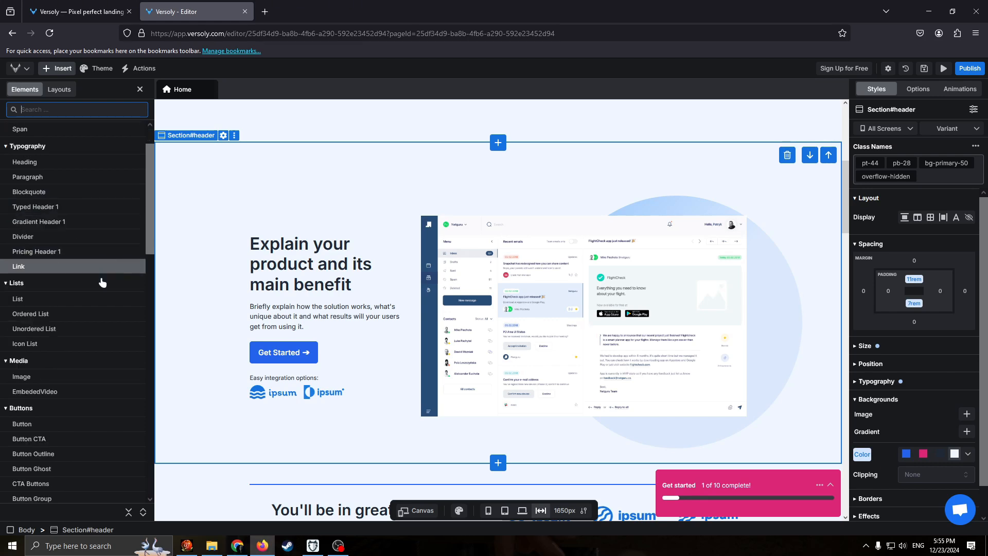
pyautogui.scroll(2, 98, 278)
pyautogui.moveTo(36, 157); pyautogui.dragTo(31, 250)
pyautogui.scroll(-2, 33, 309)
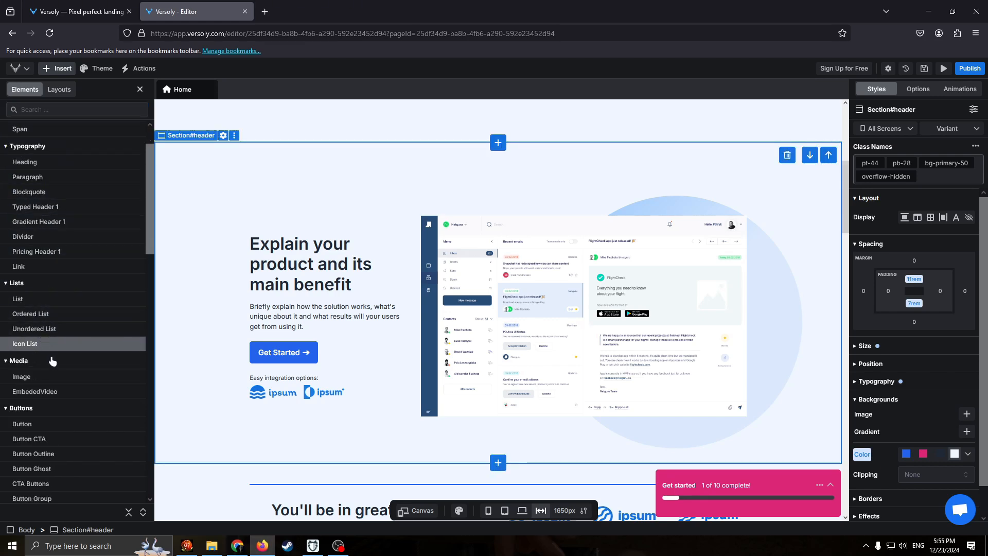
pyautogui.click(67, 375)
pyautogui.moveTo(81, 376); pyautogui.dragTo(576, 345)
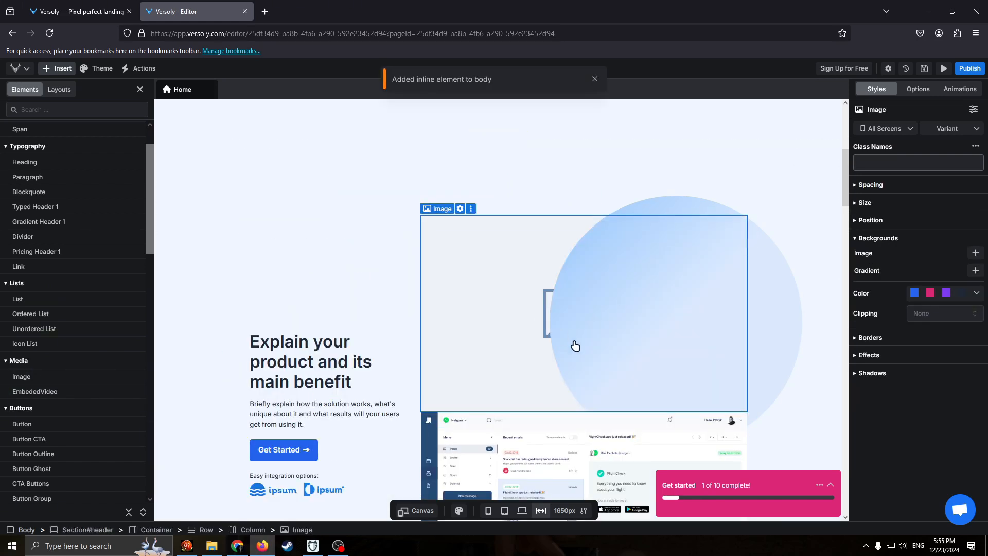
pyautogui.scroll(-1, 549, 329)
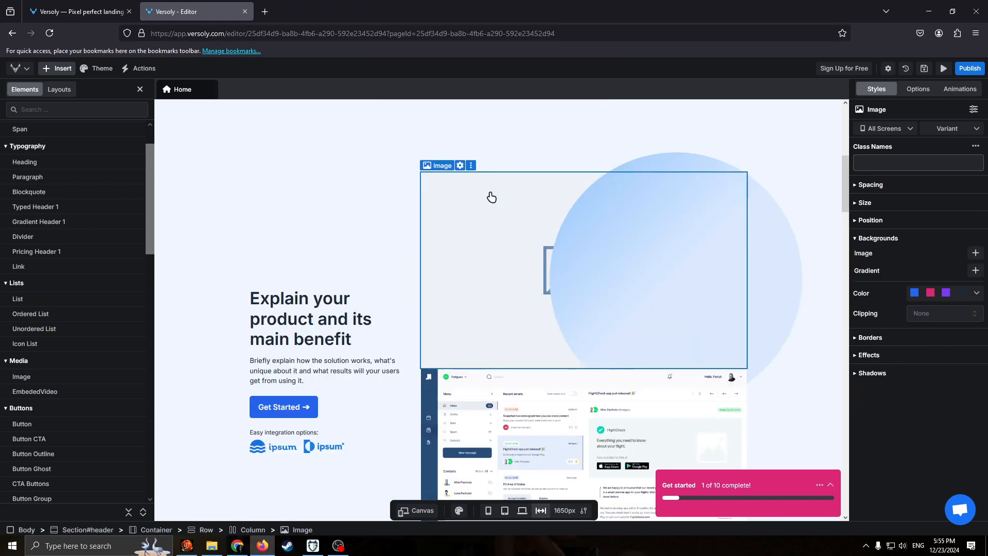
# Examine the available actions for the placeholder image in the header section, from changing the image to copying and cutting classes.
pyautogui.click(470, 166)
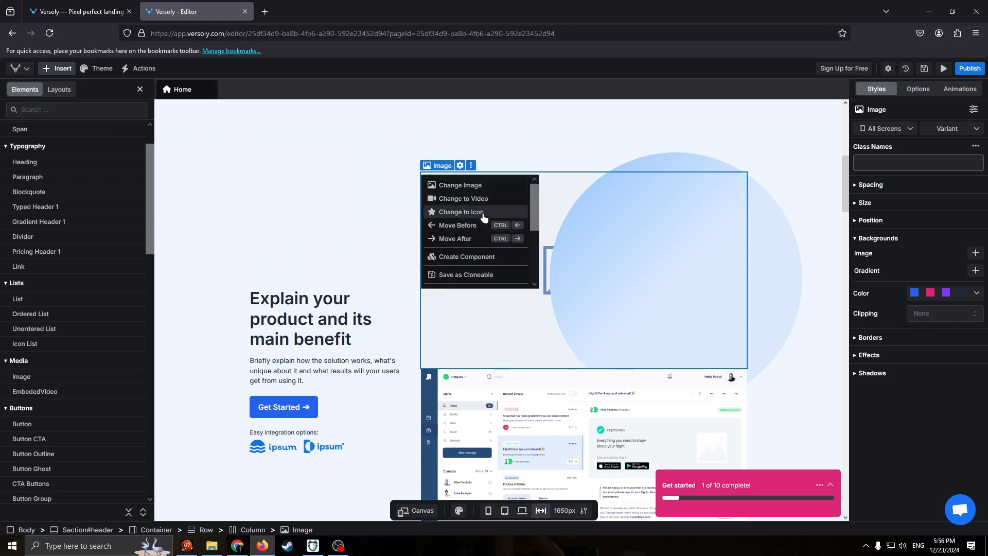
pyautogui.scroll(-2, 468, 241)
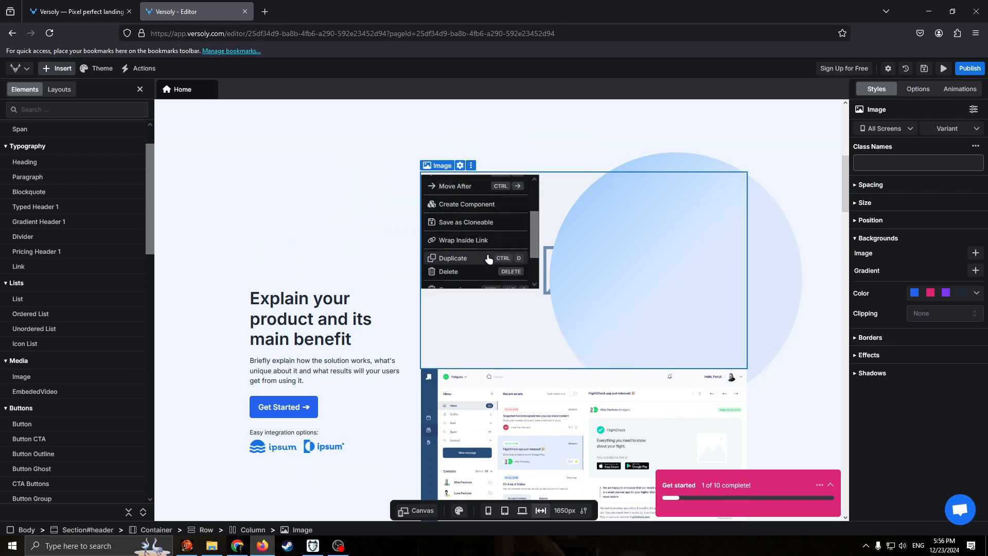
pyautogui.scroll(-2, 497, 255)
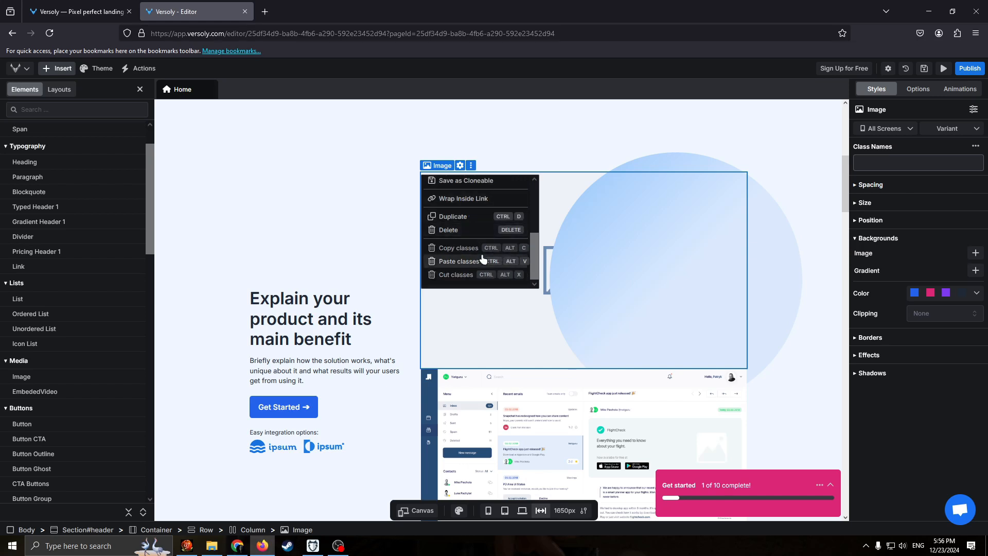
pyautogui.scroll(4, 480, 258)
# Delete the "Explain your product and its main benefit" heading from the header section.
pyautogui.click(344, 305)
pyautogui.click(318, 281)
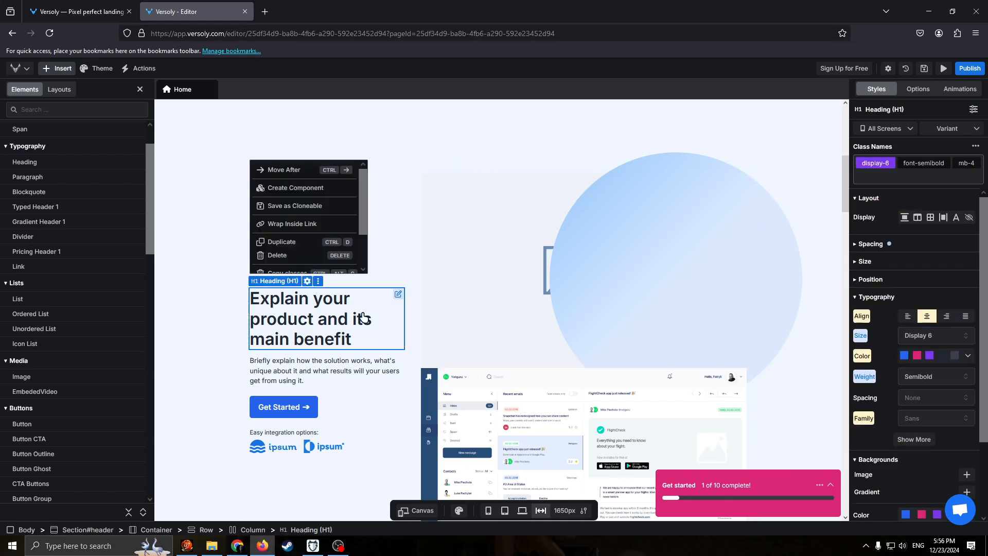
pyautogui.scroll(-2, 309, 226)
pyautogui.click(297, 215)
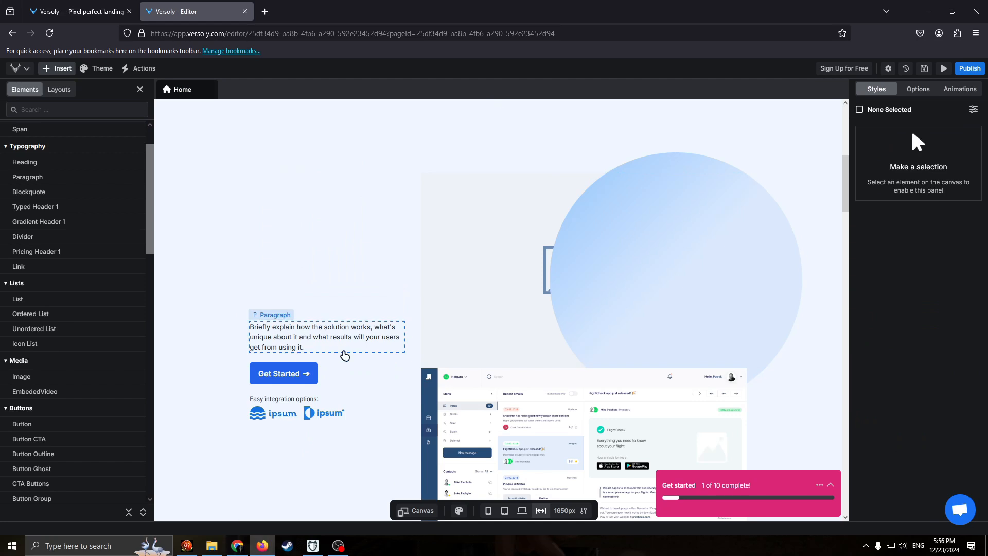
# Review the header placeholder image's settings and the Asset Manager for replacing it, and close both without choosing an image.
pyautogui.click(451, 195)
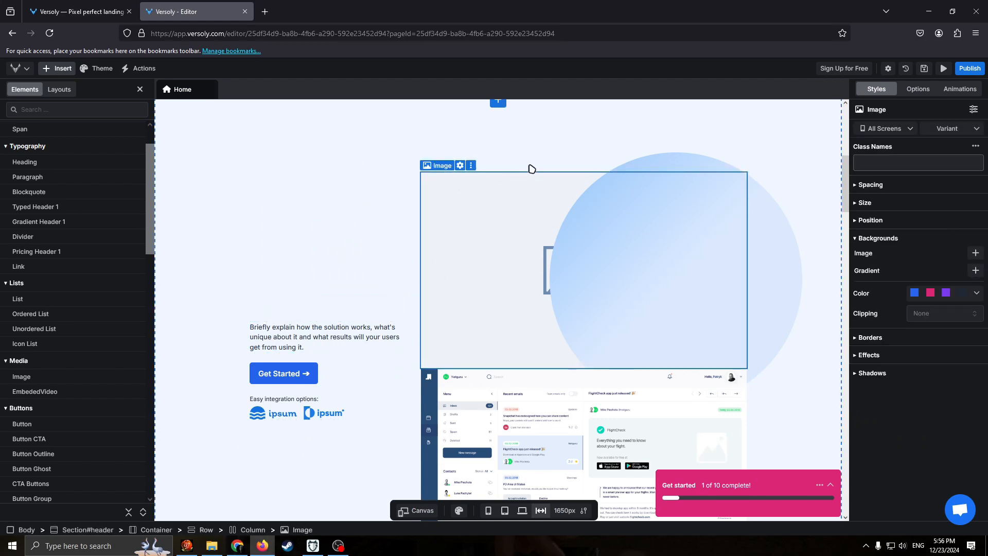
pyautogui.click(432, 171)
pyautogui.click(466, 204)
pyautogui.click(460, 166)
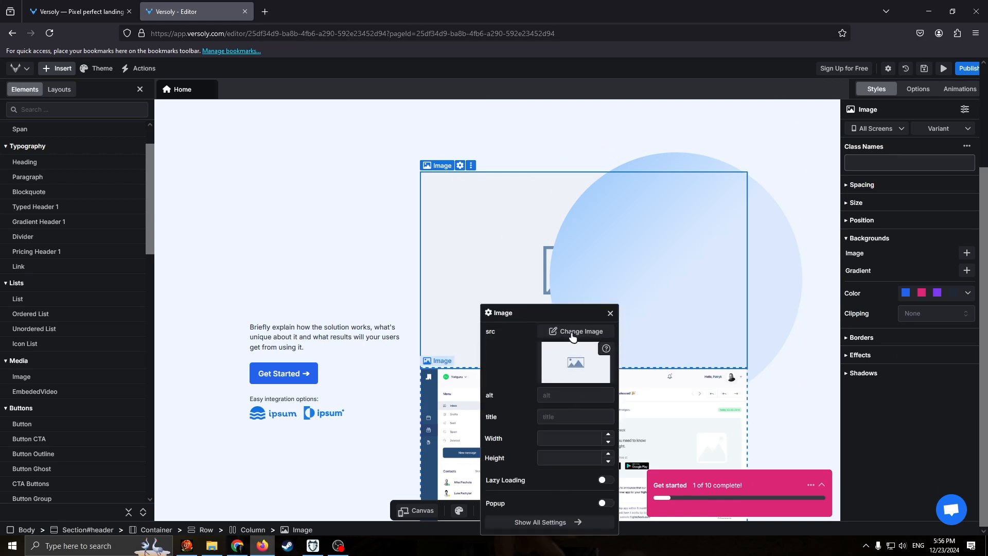
pyautogui.click(577, 367)
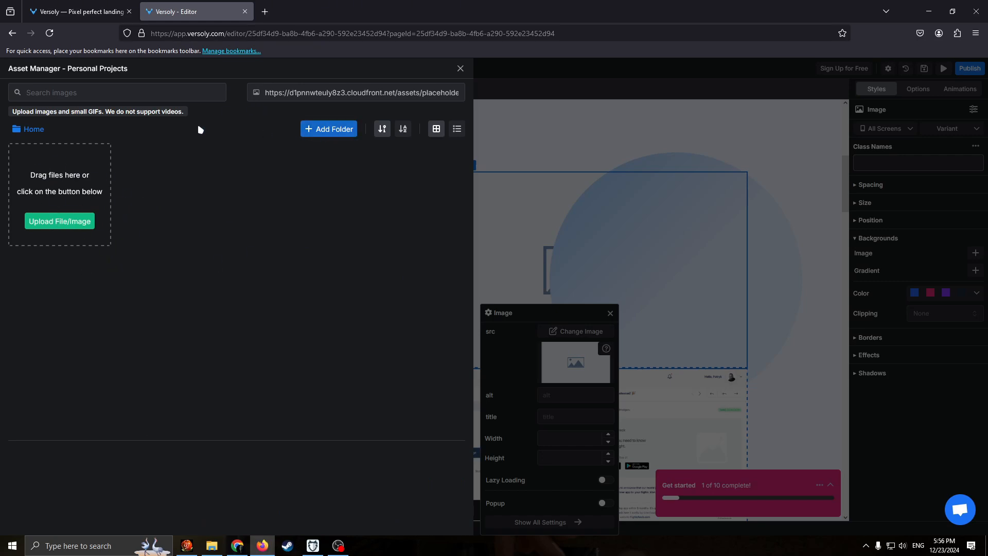
pyautogui.click(139, 100)
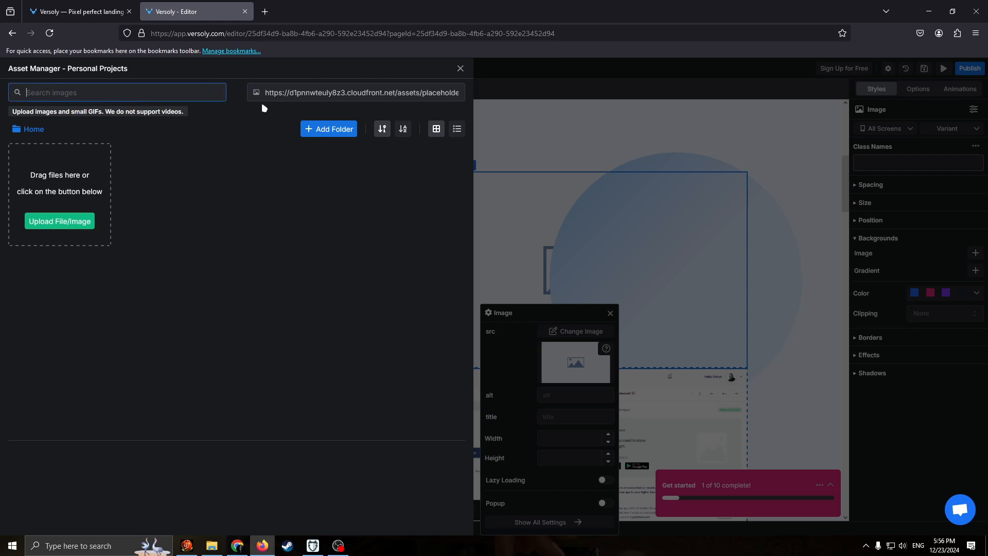
pyautogui.click(460, 69)
pyautogui.click(610, 314)
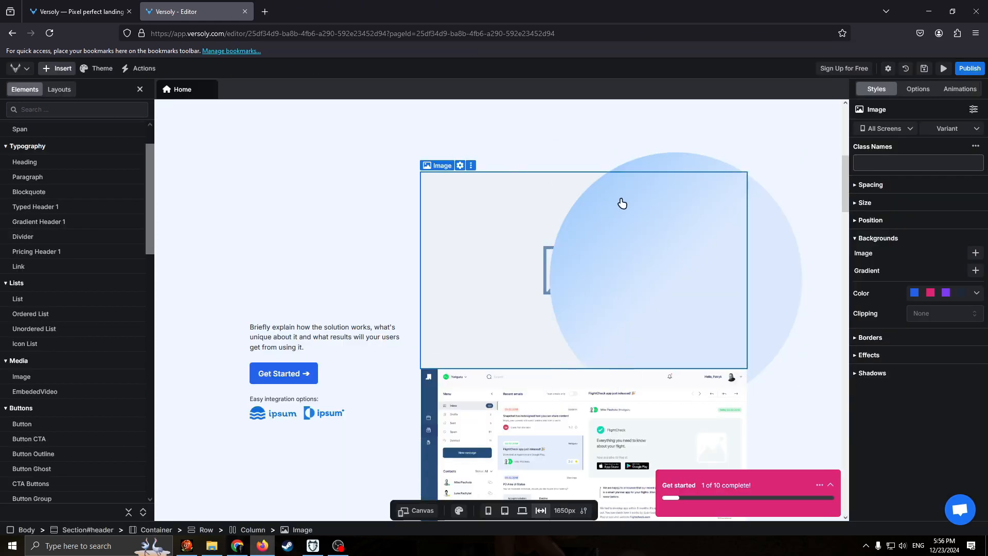
# Look through the Get started checklist of key site-building features and collapse it again.
pyautogui.click(831, 485)
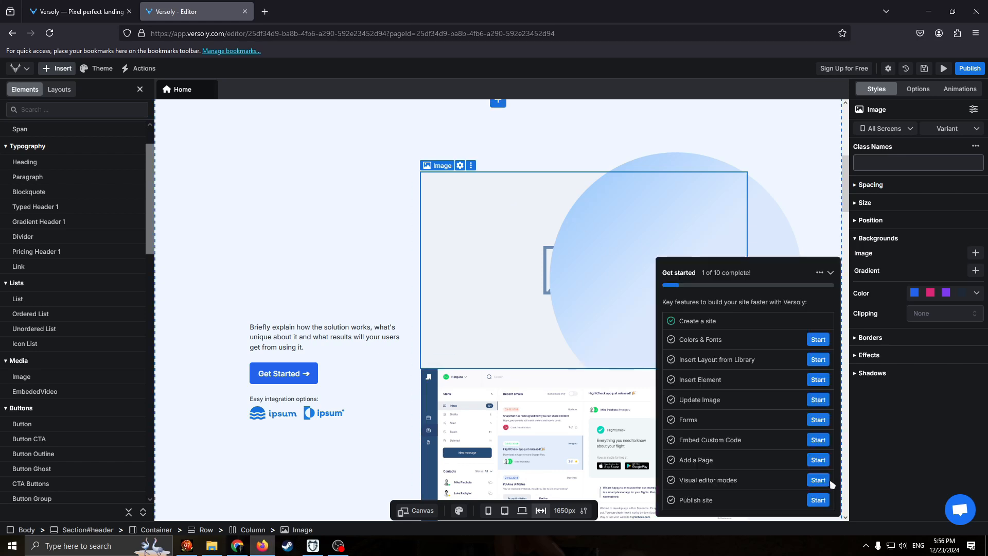
pyautogui.click(835, 259)
pyautogui.click(831, 272)
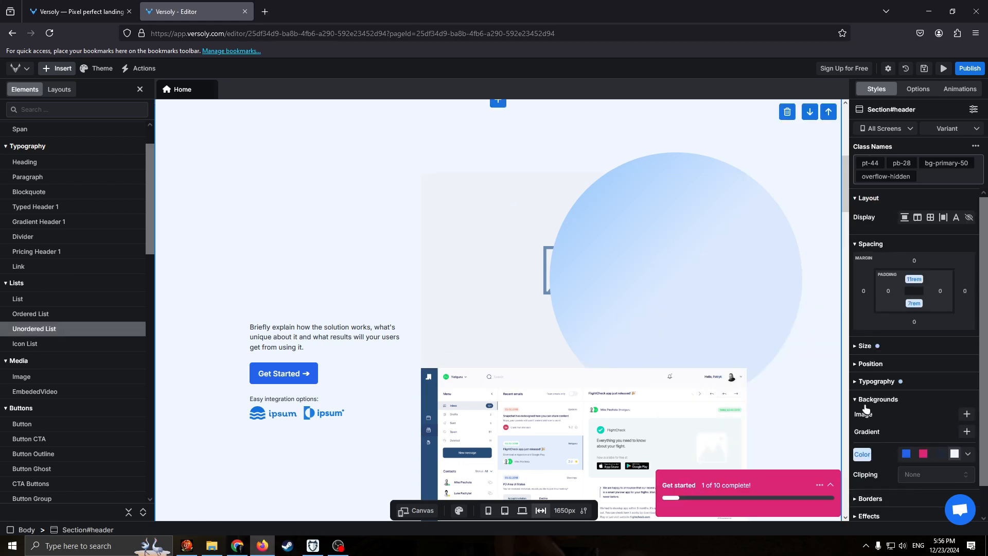
# Add a background image to the header section, keeping the default desk photo instead of uploading a file.
pyautogui.click(876, 402)
pyautogui.scroll(-1, 895, 396)
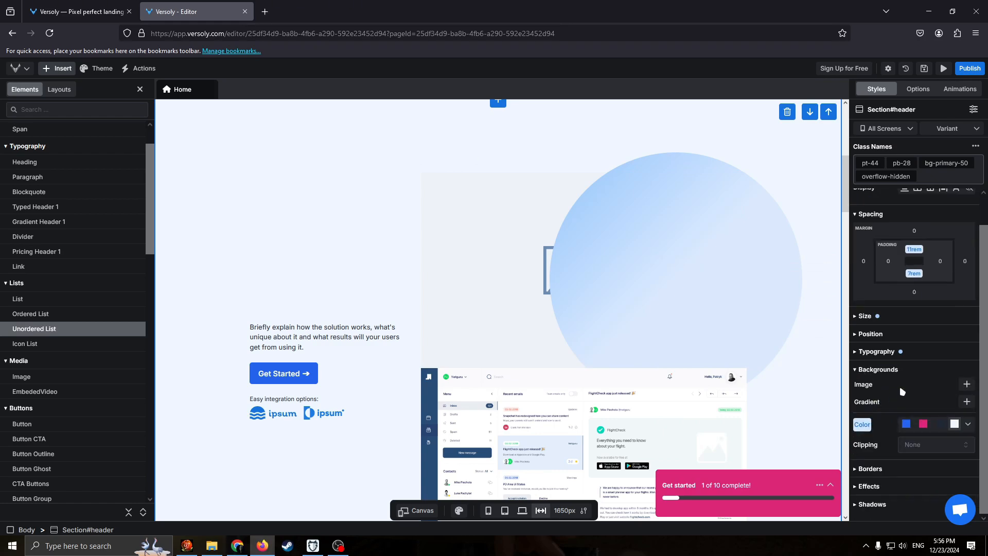
pyautogui.click(968, 385)
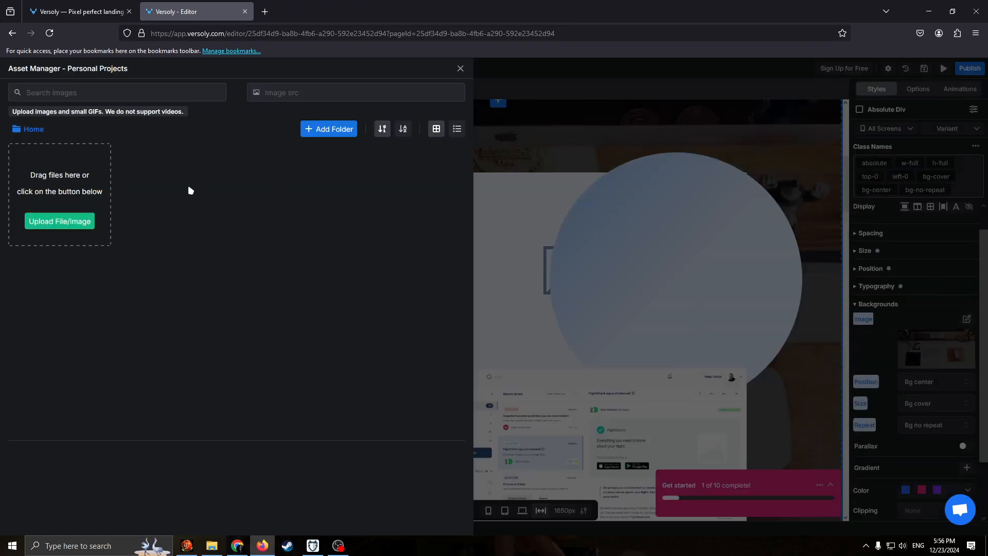
pyautogui.click(460, 71)
# Review the background image's position, size, repeat and replacement options, and examine how the photo fills the header section.
pyautogui.scroll(-2, 952, 432)
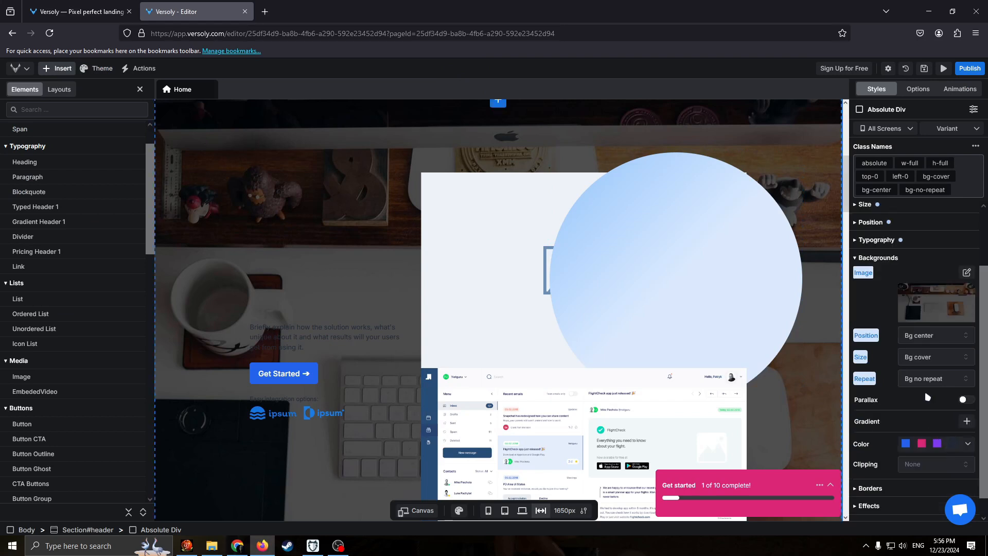
pyautogui.scroll(-1, 920, 440)
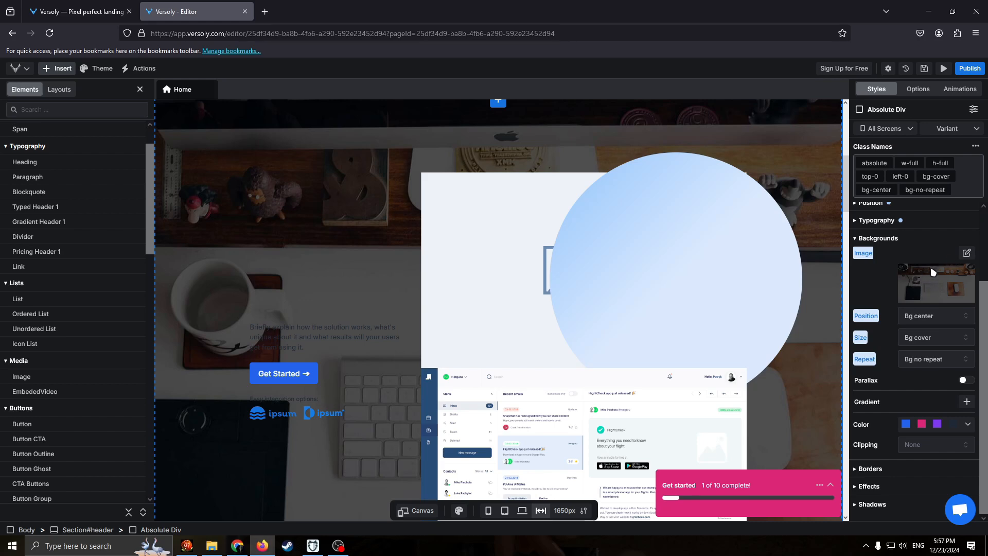
pyautogui.click(966, 253)
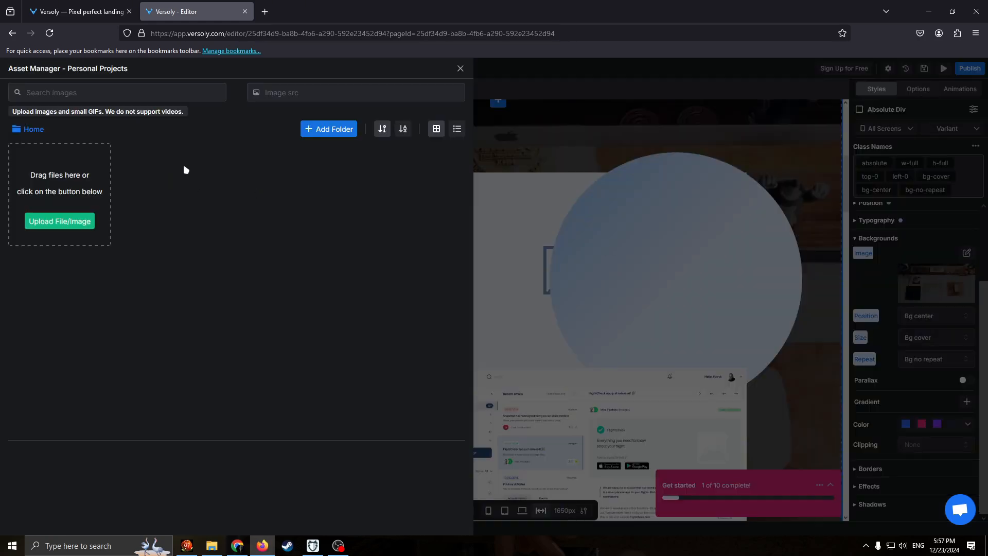
pyautogui.click(460, 69)
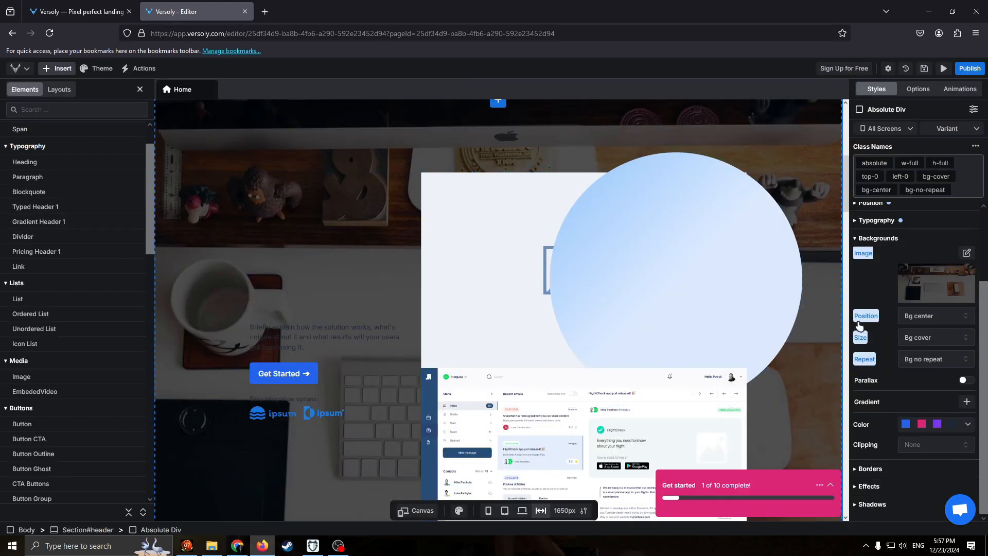
pyautogui.scroll(4, 348, 269)
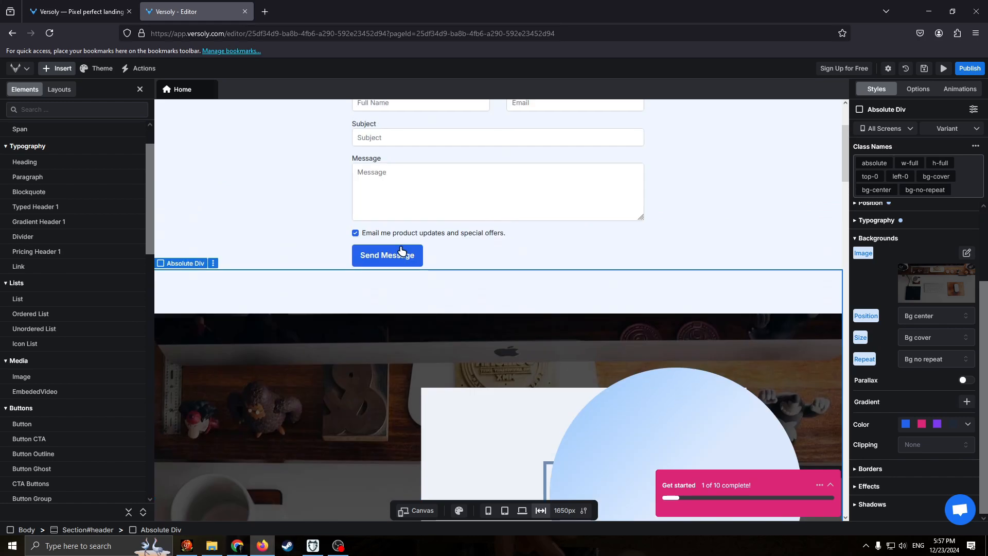
pyautogui.scroll(2, 540, 283)
pyautogui.scroll(-5, 675, 308)
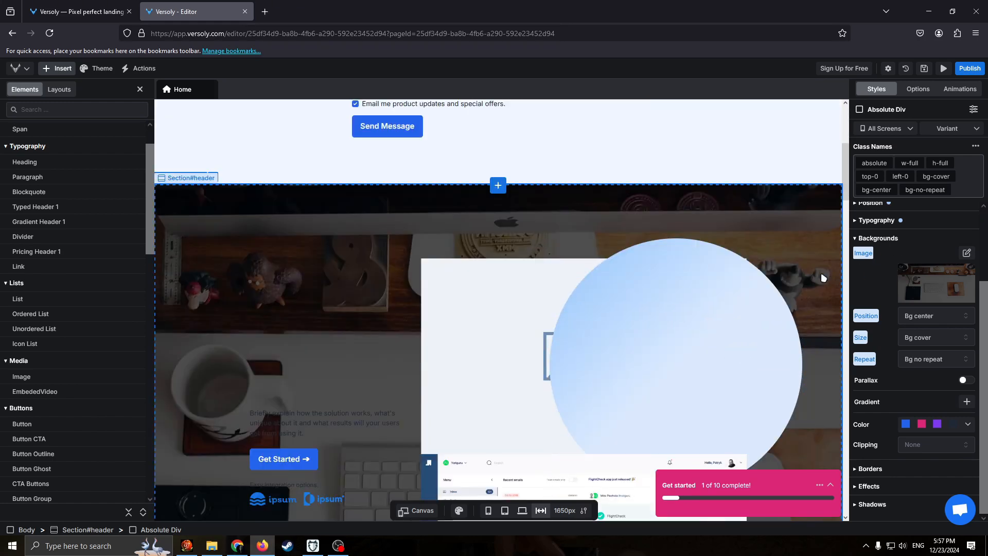
pyautogui.scroll(-2, 706, 350)
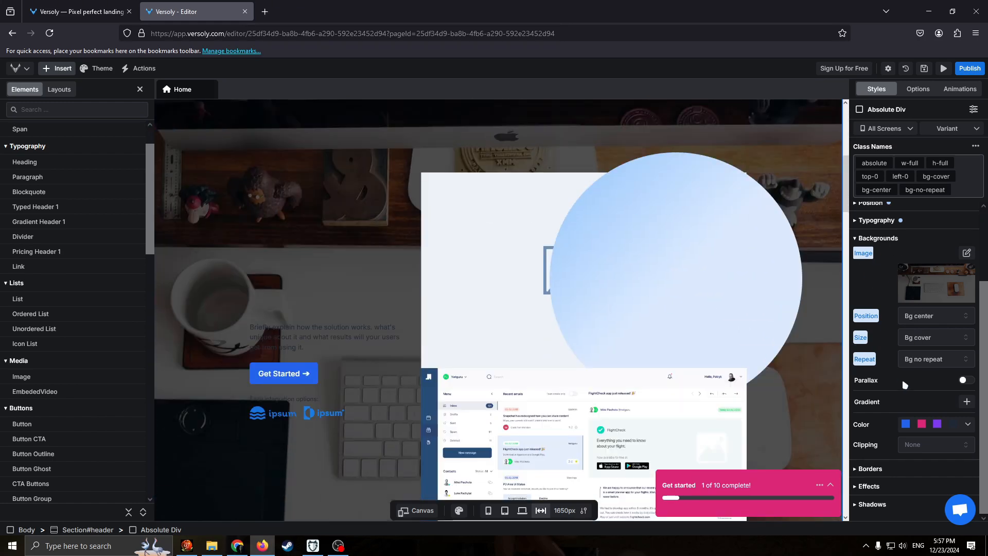
pyautogui.scroll(2, 631, 335)
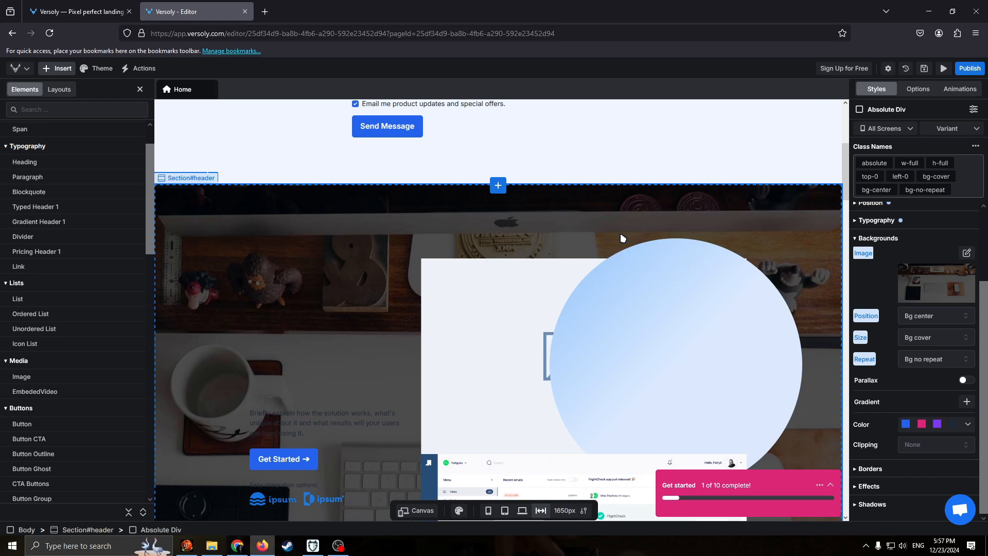
# Preview the header section at the tablet (768px), laptop (1279px) and mobile (375px) widths, ending on the laptop width.
pyautogui.click(505, 511)
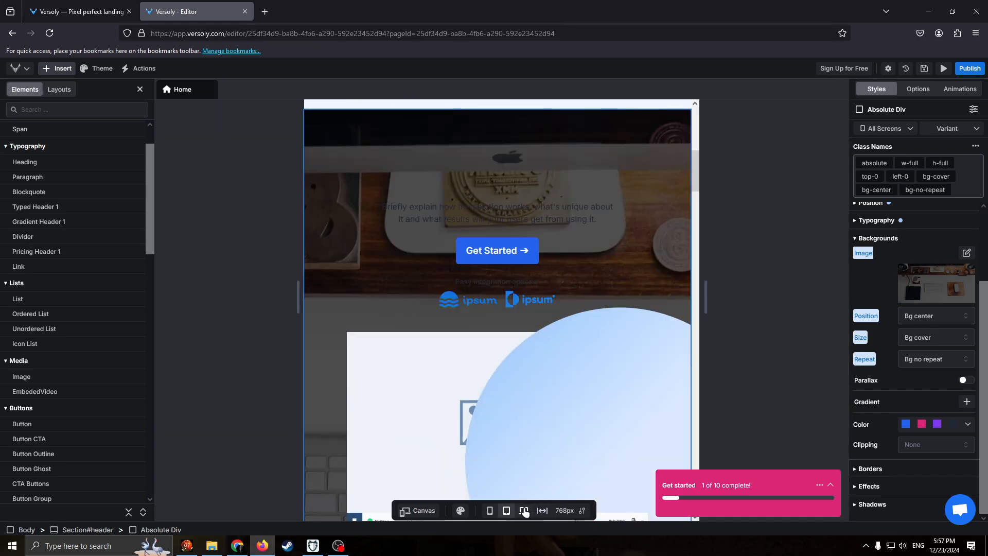
pyautogui.click(524, 510)
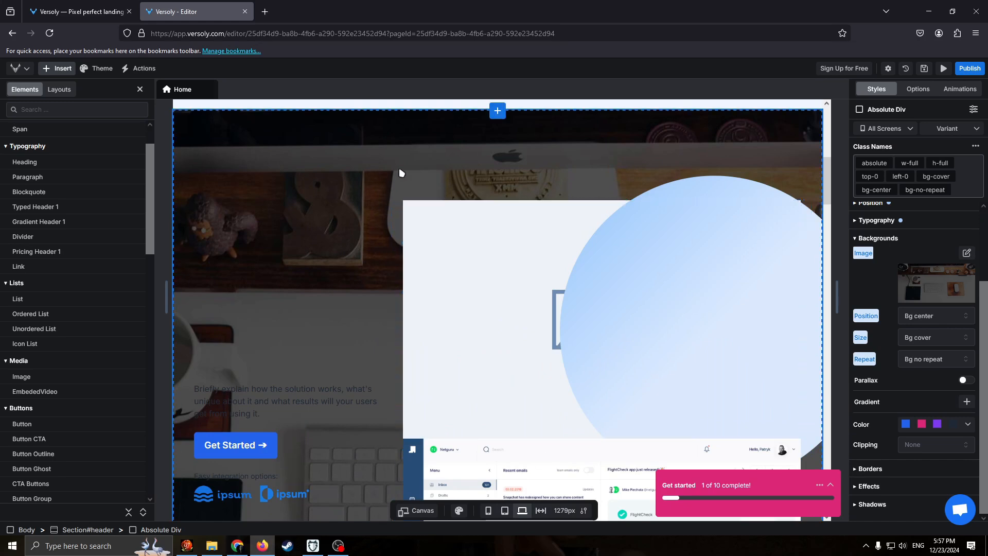
pyautogui.scroll(-1, 532, 434)
pyautogui.click(504, 511)
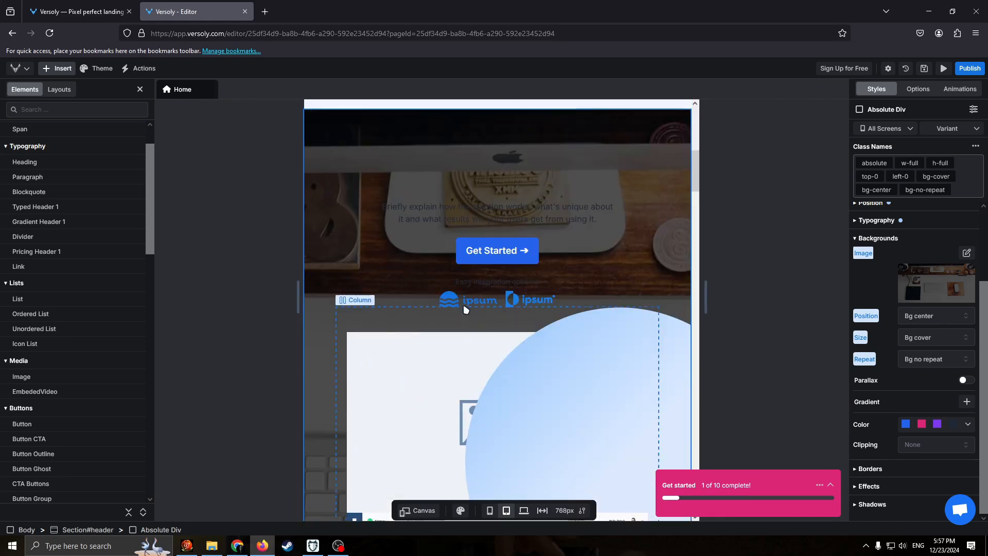
pyautogui.click(488, 510)
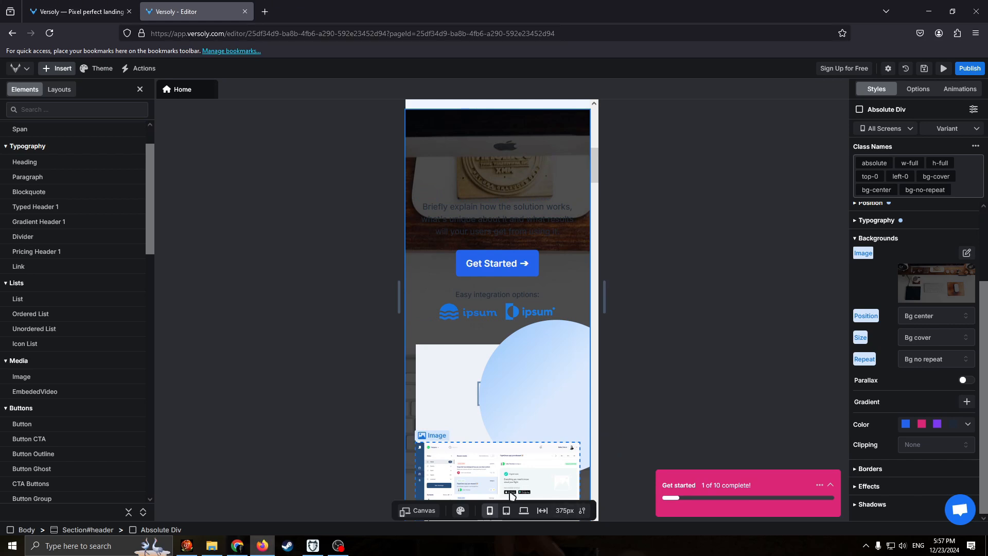
pyautogui.scroll(-1, 595, 307)
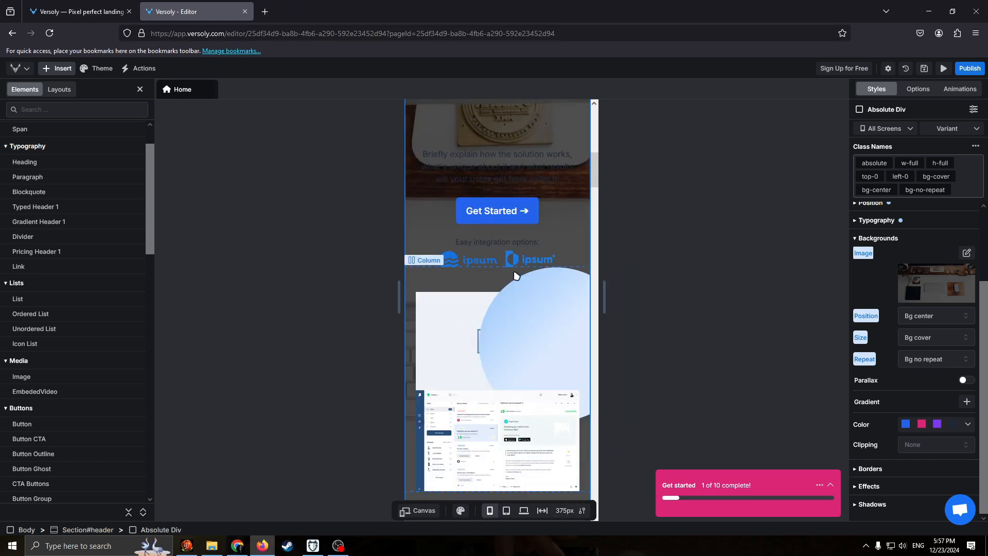
pyautogui.click(530, 321)
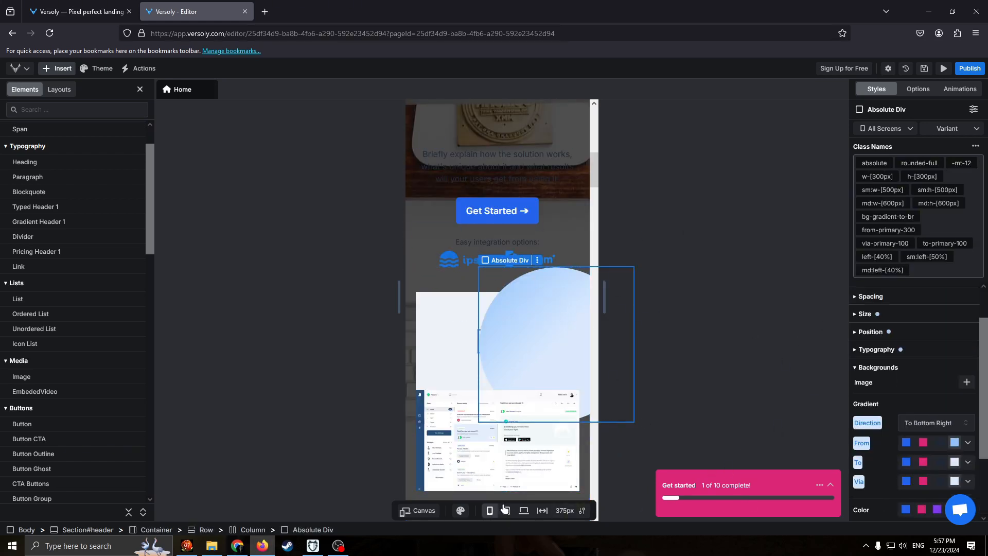
pyautogui.click(524, 510)
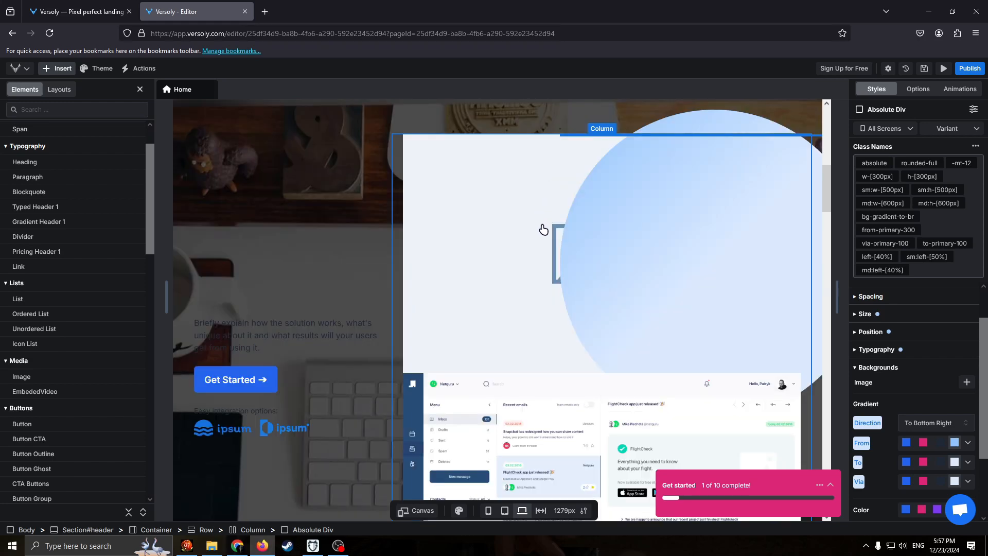
pyautogui.scroll(-3, 681, 265)
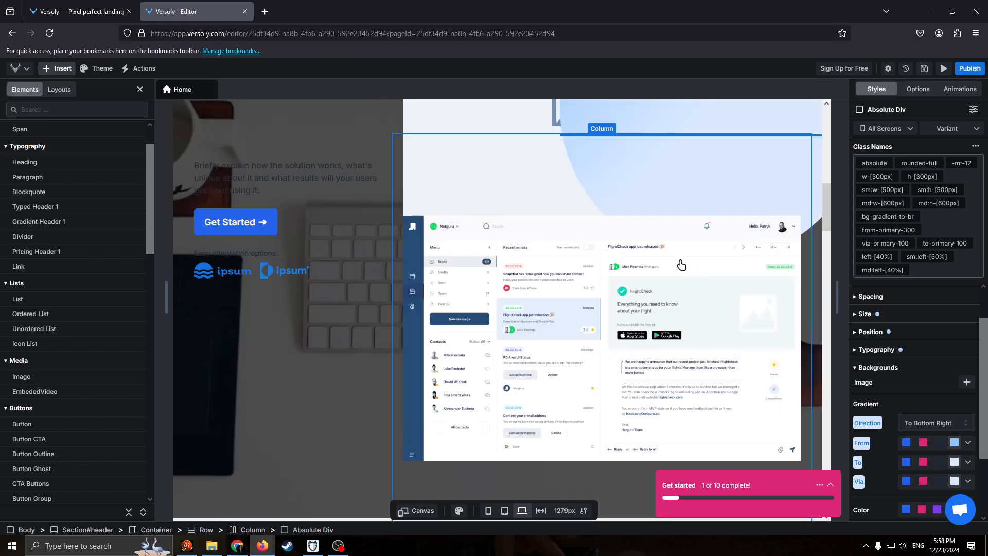
pyautogui.scroll(-5, 669, 309)
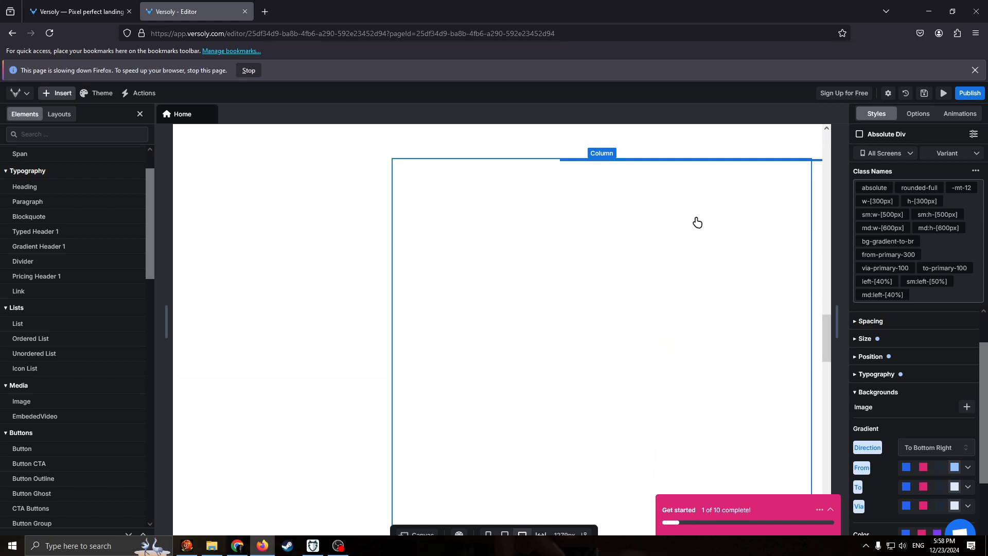
# Delete the large placeholder image above the "You'll be in great company" section.
pyautogui.click(335, 293)
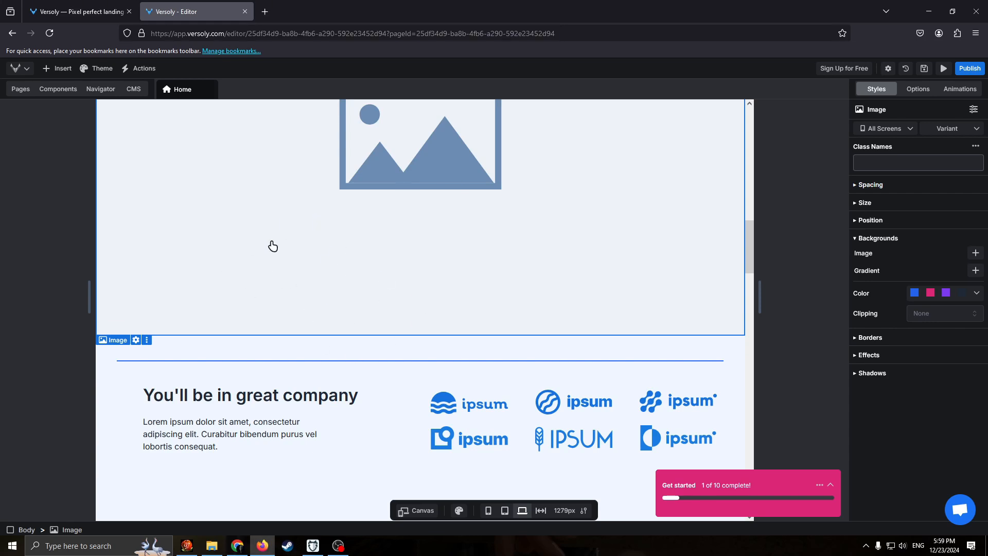
pyautogui.rightClick(273, 258)
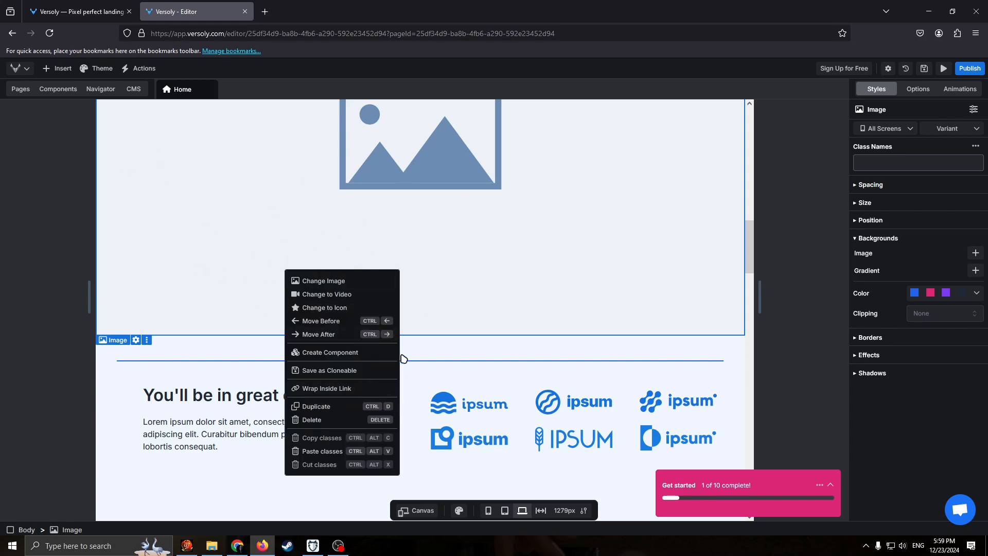
pyautogui.rightClick(210, 270)
pyautogui.click(459, 286)
pyautogui.scroll(4, 351, 235)
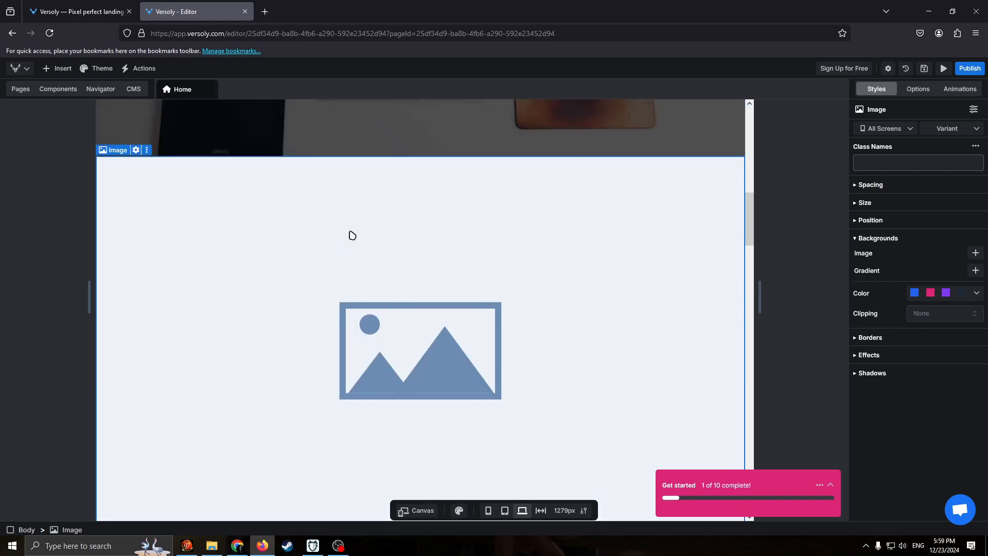
pyautogui.press('Delete')
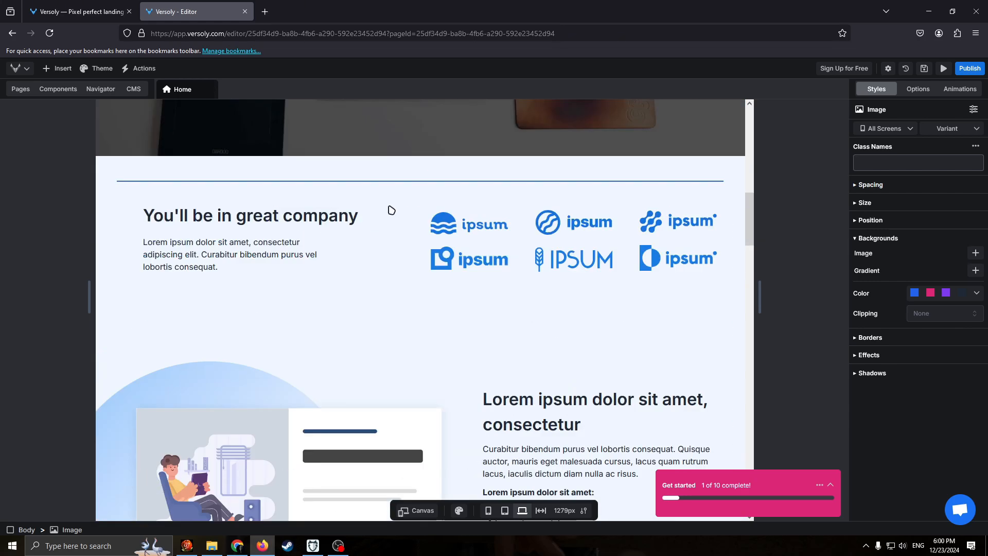
# Examine the clients section's context options, the site and quick-action commands, and the CMS, page, component and navigator lists.
pyautogui.rightClick(253, 293)
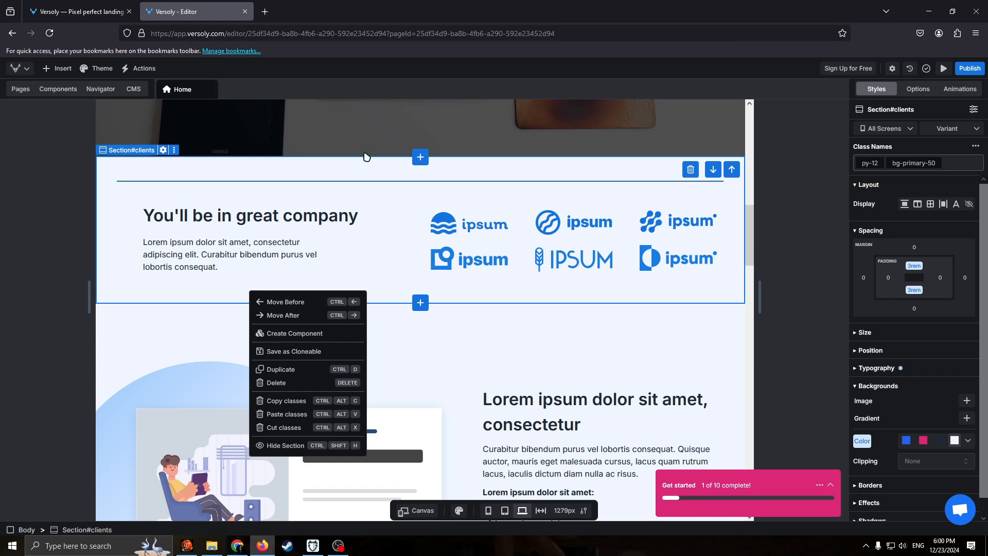
pyautogui.press('Escape')
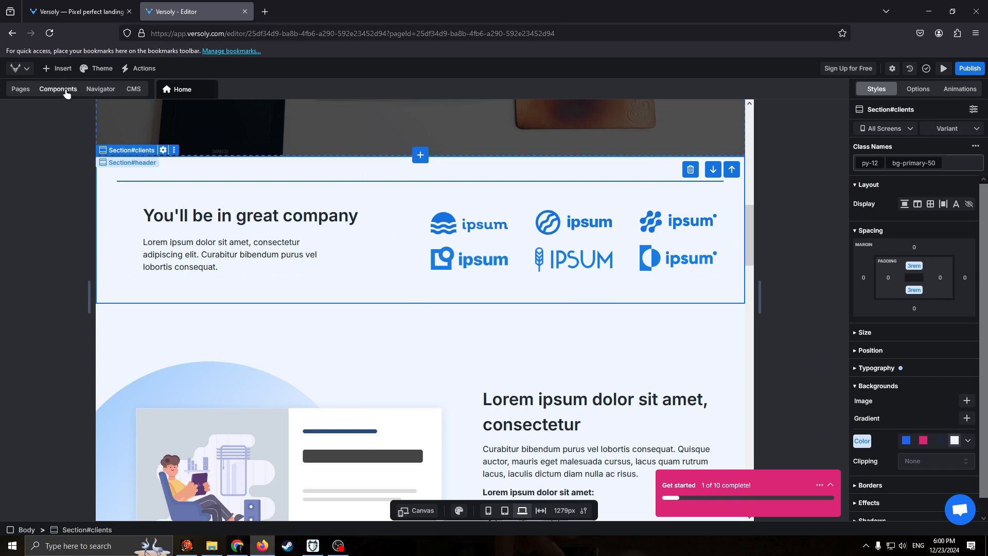
pyautogui.click(28, 70)
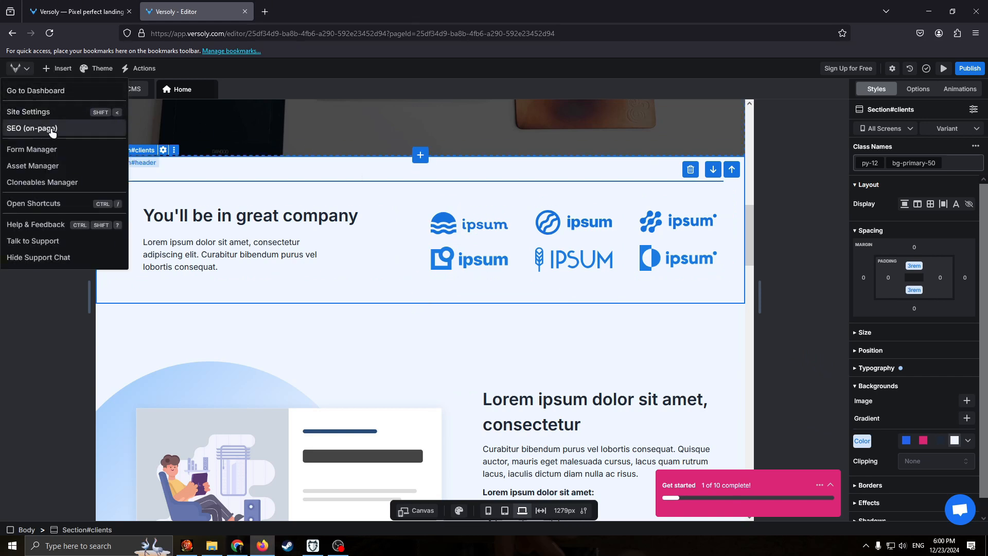
pyautogui.click(195, 72)
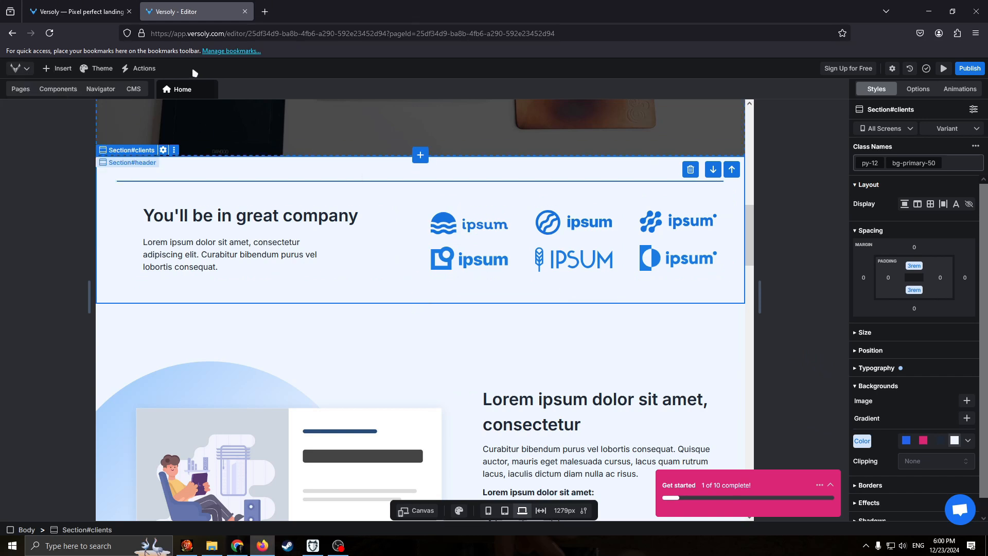
pyautogui.click(135, 68)
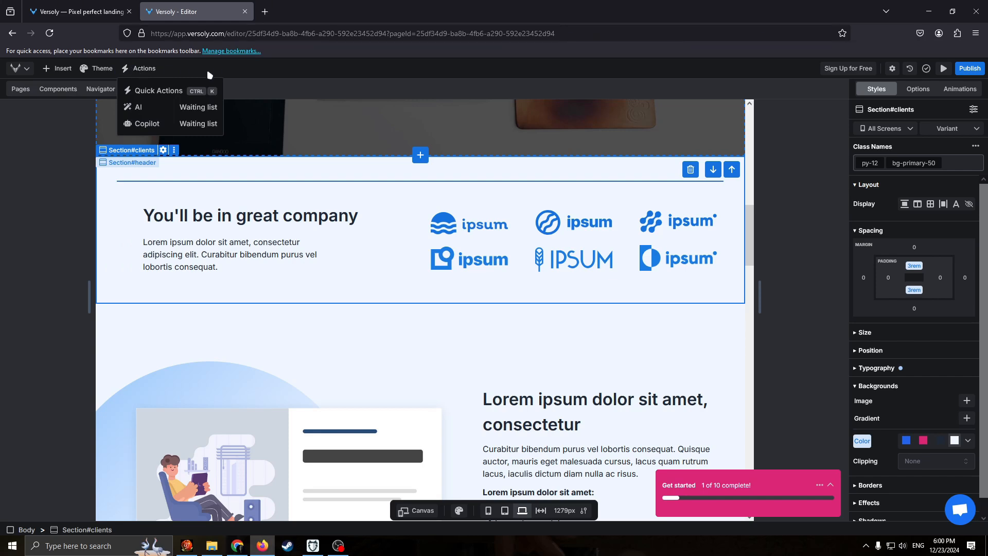
pyautogui.click(207, 73)
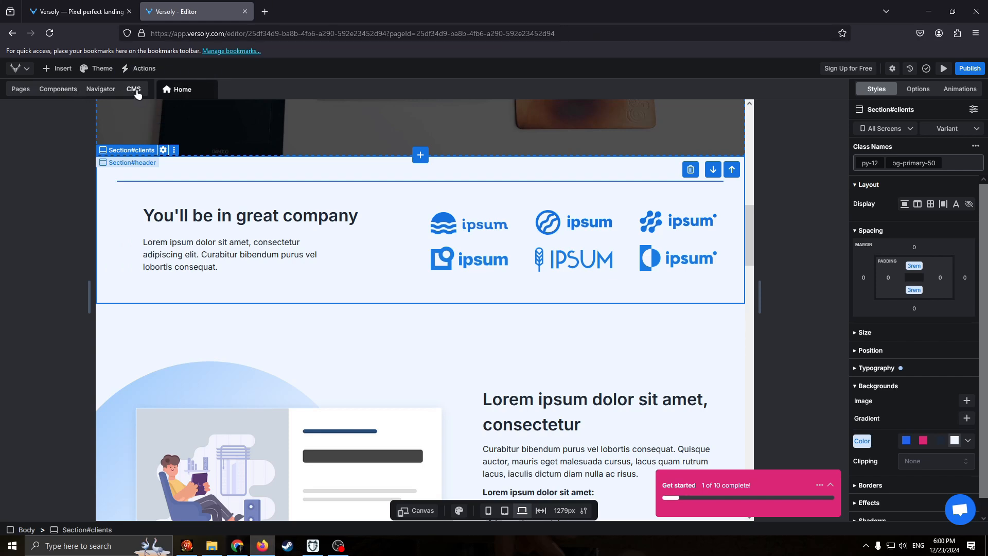
pyautogui.click(135, 90)
pyautogui.click(20, 89)
pyautogui.click(58, 89)
pyautogui.click(101, 89)
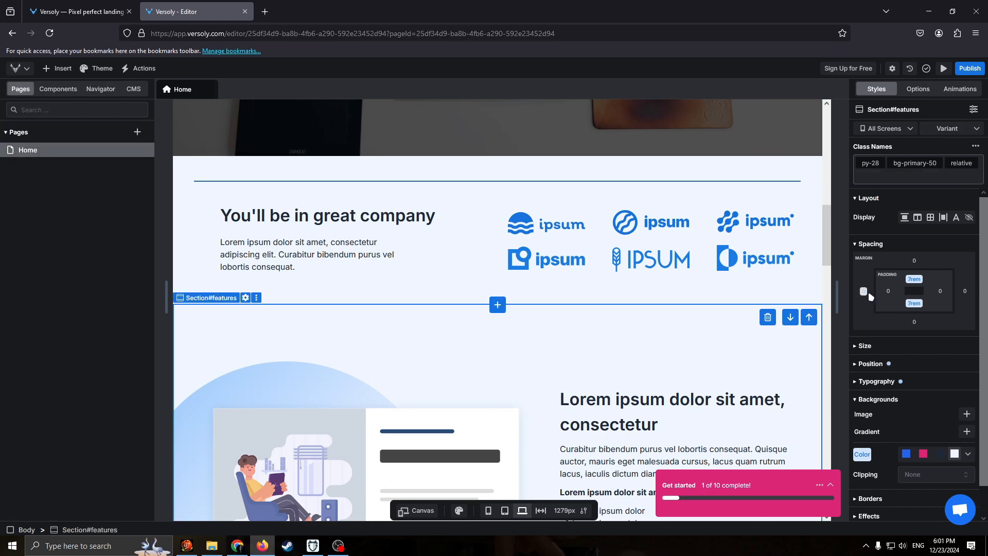
# Set the features section's margins to 0.25rem above and below, 1.5rem on its right and -1.25rem on its left.
pyautogui.click(864, 292)
pyautogui.moveTo(919, 313); pyautogui.dragTo(916, 342)
pyautogui.moveTo(911, 375)
pyautogui.mouseDown()
pyautogui.moveTo(890, 378)
pyautogui.moveTo(930, 379)
pyautogui.moveTo(915, 380)
pyautogui.mouseUp()
pyautogui.click(754, 303)
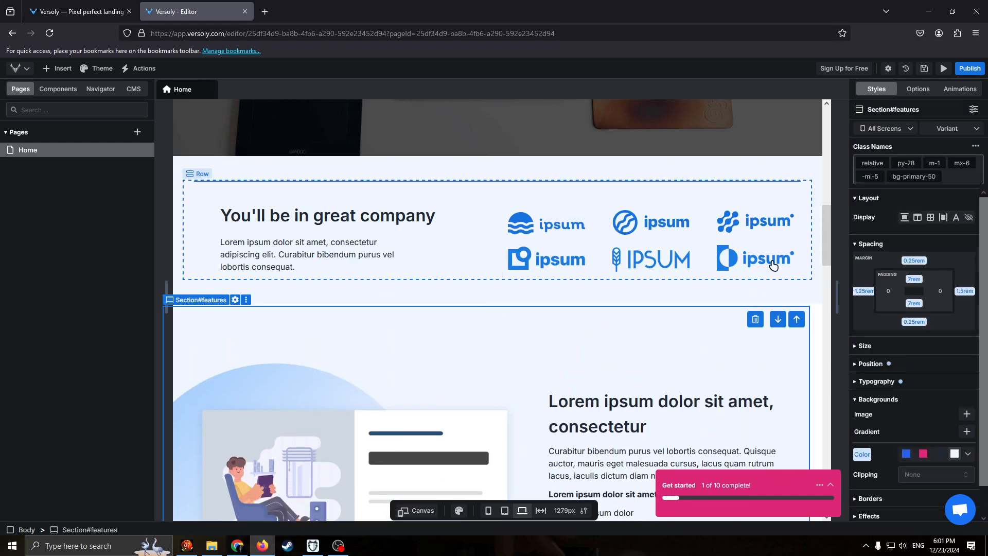
# Examine the features section's size and overflow options and the page content from the features section down to the pricing section.
pyautogui.scroll(-1, 777, 216)
pyautogui.scroll(-5, 779, 298)
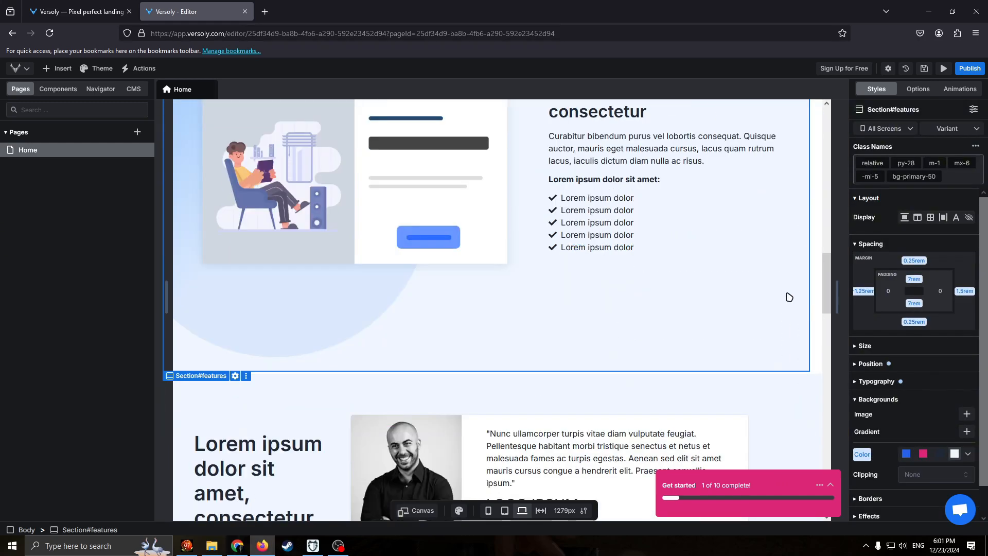
pyautogui.click(870, 350)
pyautogui.scroll(-1, 913, 350)
pyautogui.scroll(-3, 771, 336)
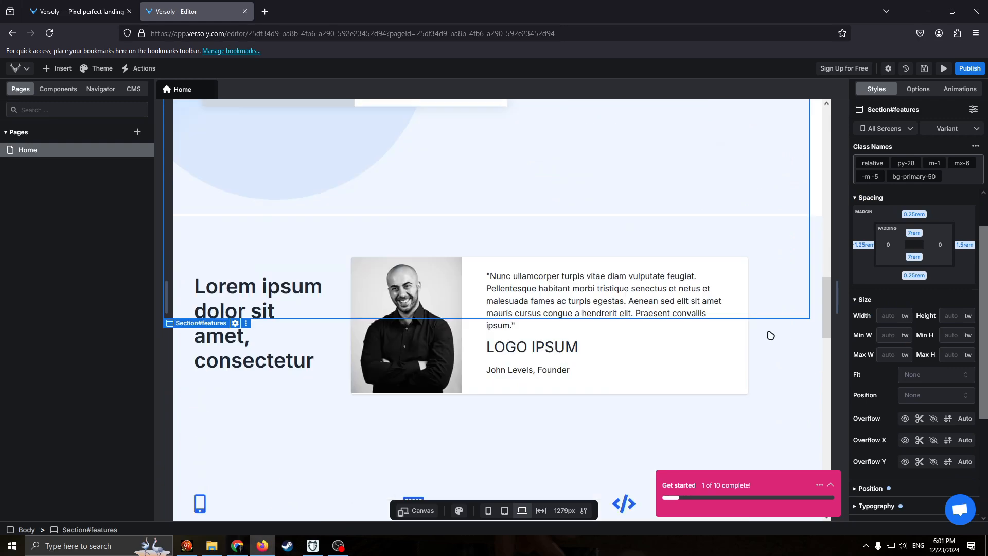
pyautogui.scroll(-4, 733, 307)
pyautogui.scroll(-3, 878, 349)
pyautogui.scroll(-3, 813, 297)
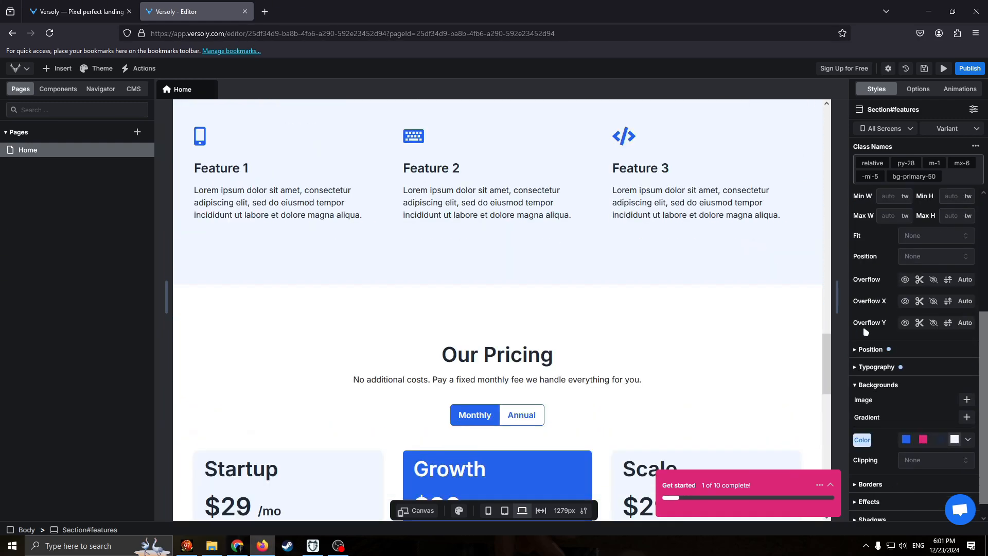
pyautogui.scroll(-1, 905, 352)
pyautogui.scroll(3, 901, 297)
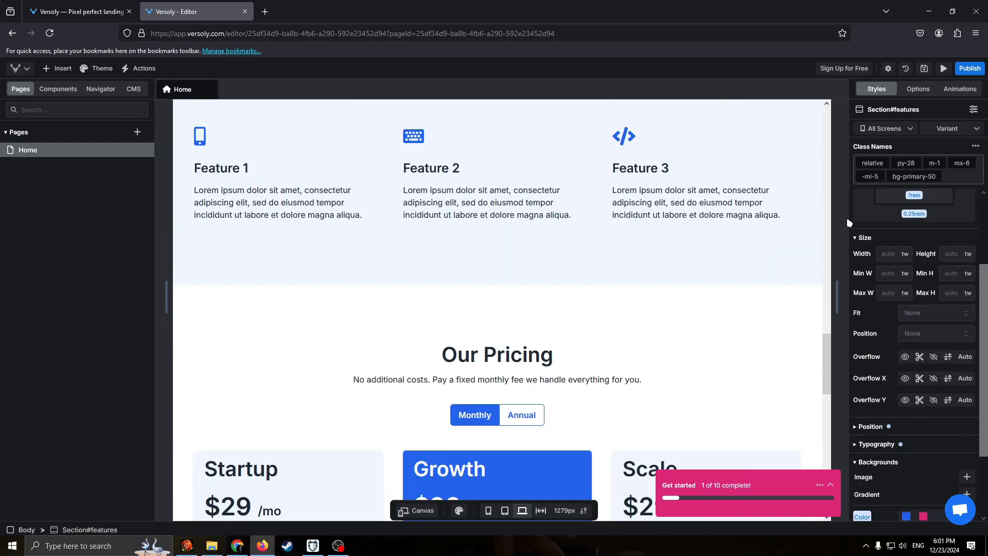
pyautogui.scroll(4, 286, 187)
pyautogui.scroll(1, 874, 231)
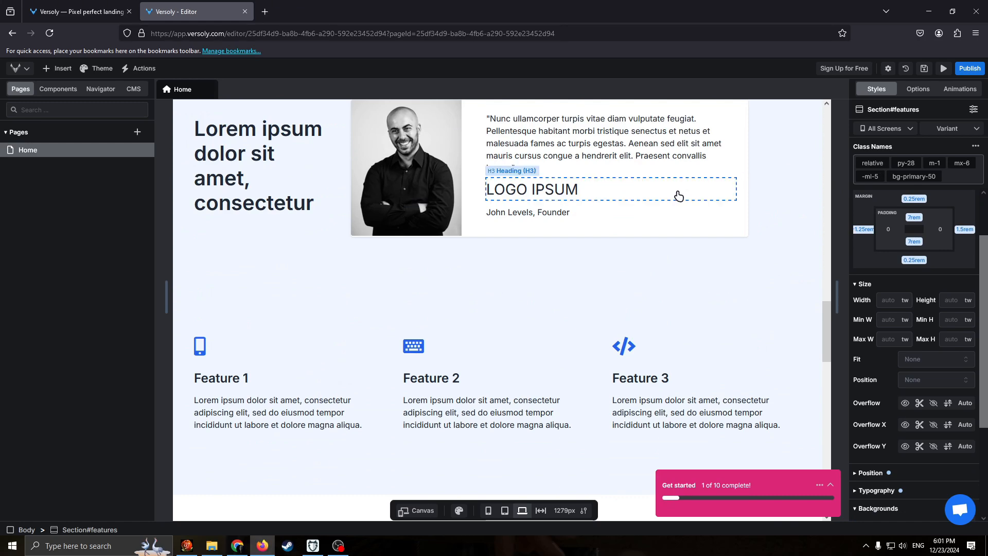
pyautogui.scroll(3, 677, 194)
pyautogui.scroll(6, 247, 181)
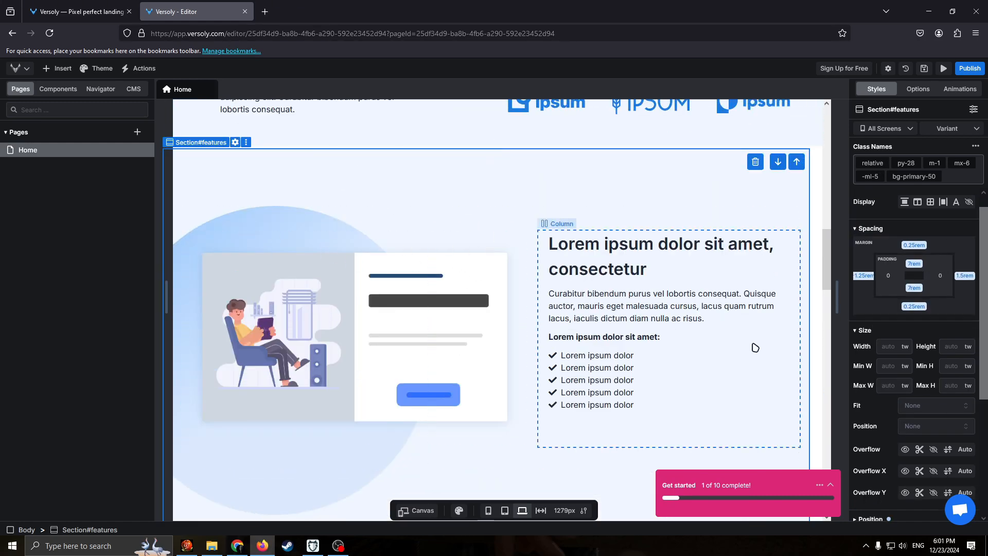
# Try to add a new page to the site, and save the current changes.
pyautogui.click(22, 87)
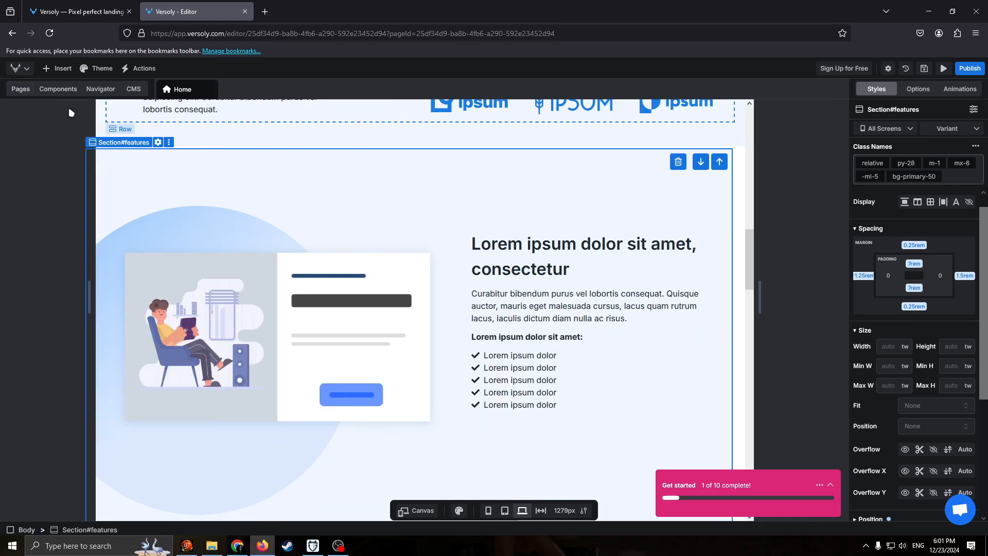
pyautogui.click(21, 88)
pyautogui.click(138, 133)
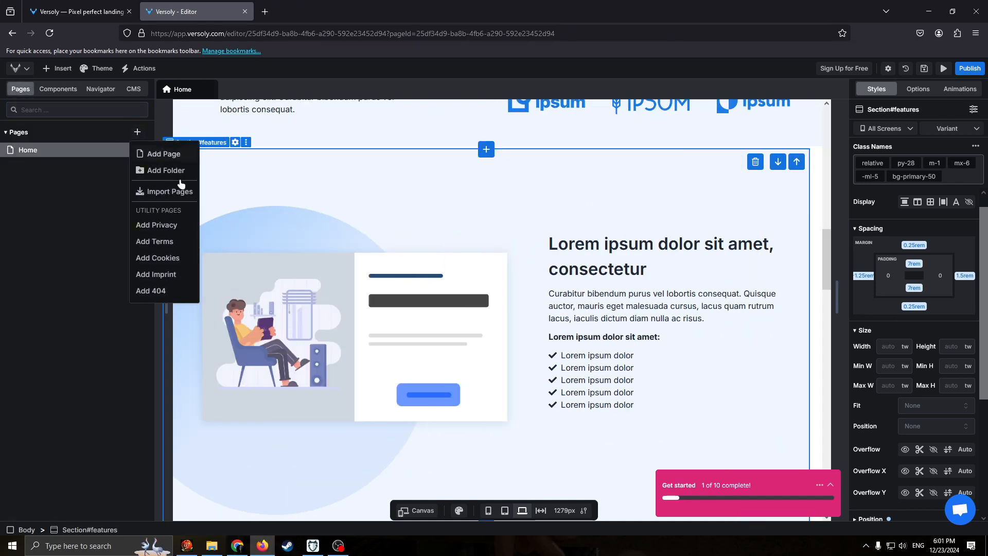
pyautogui.click(169, 152)
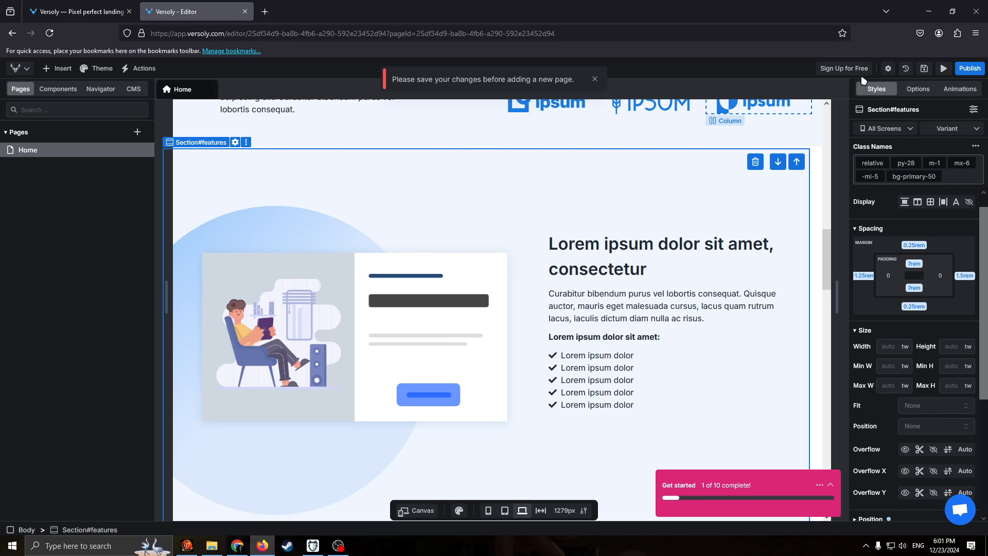
pyautogui.click(922, 72)
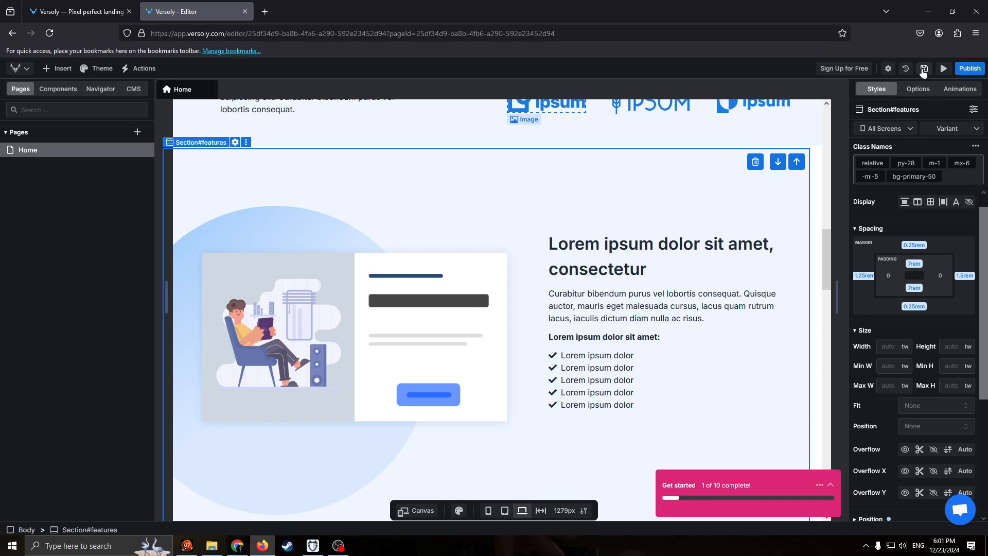
pyautogui.click(923, 71)
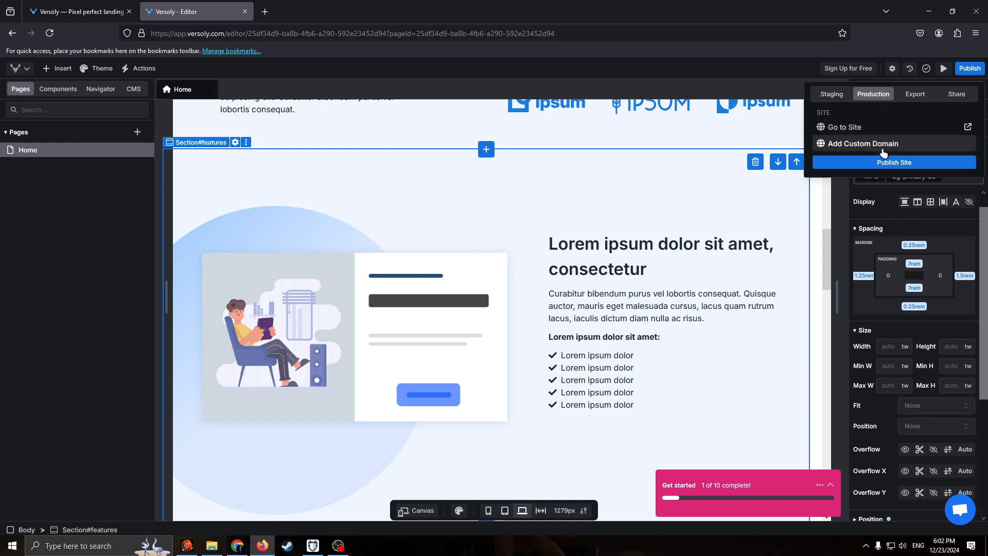
# Review the export, share and staging options for the site, and try to publish it to production.
pyautogui.click(927, 93)
pyautogui.click(961, 94)
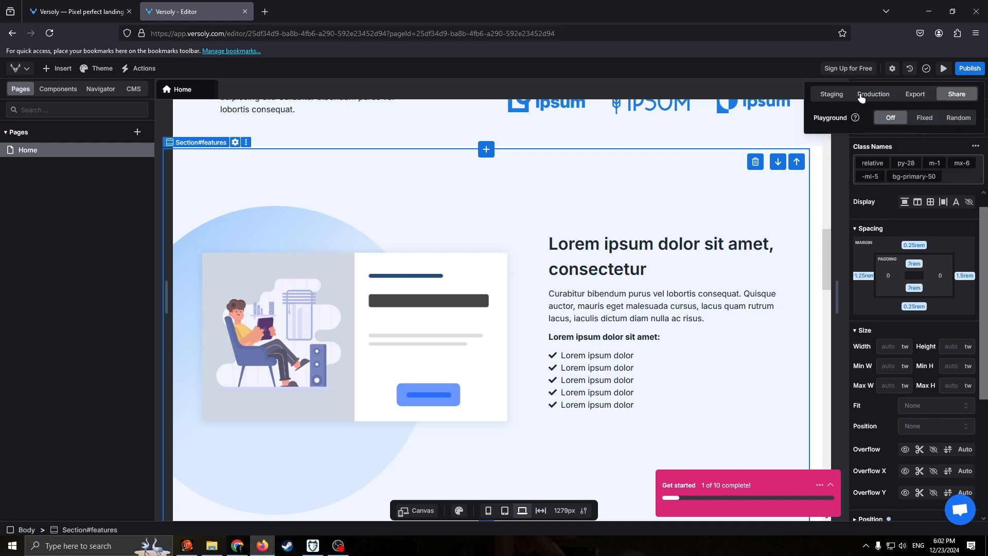
pyautogui.click(829, 94)
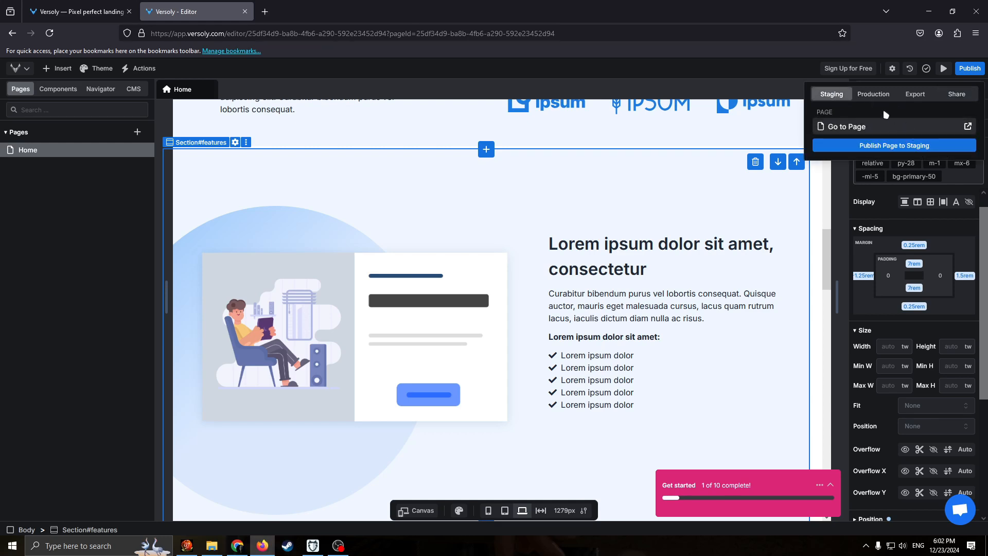
pyautogui.click(882, 98)
pyautogui.click(921, 98)
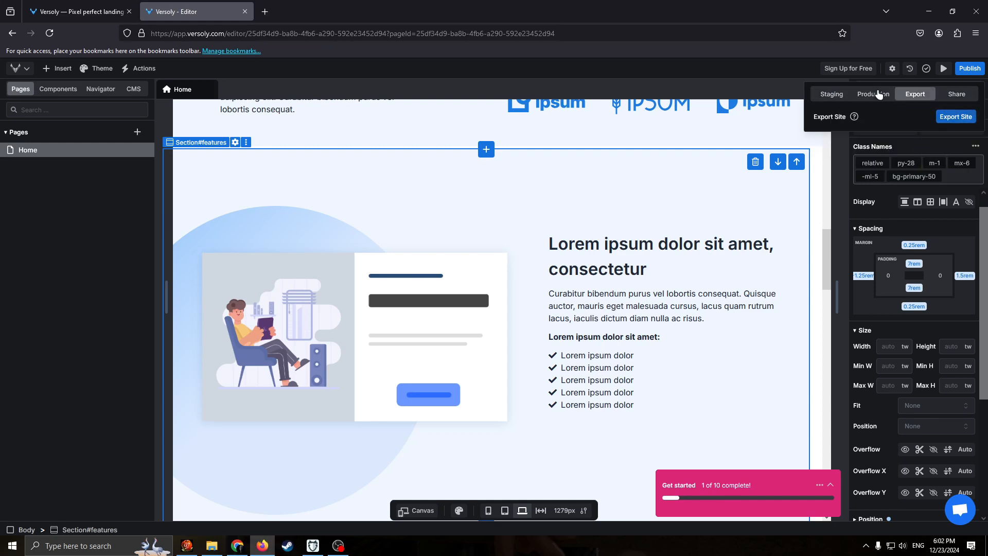
pyautogui.click(876, 94)
pyautogui.click(905, 161)
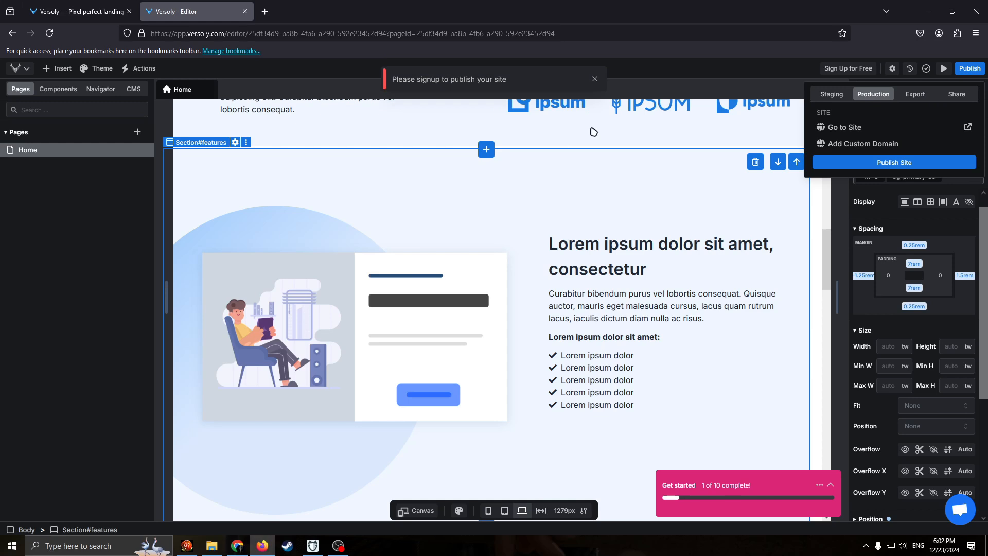